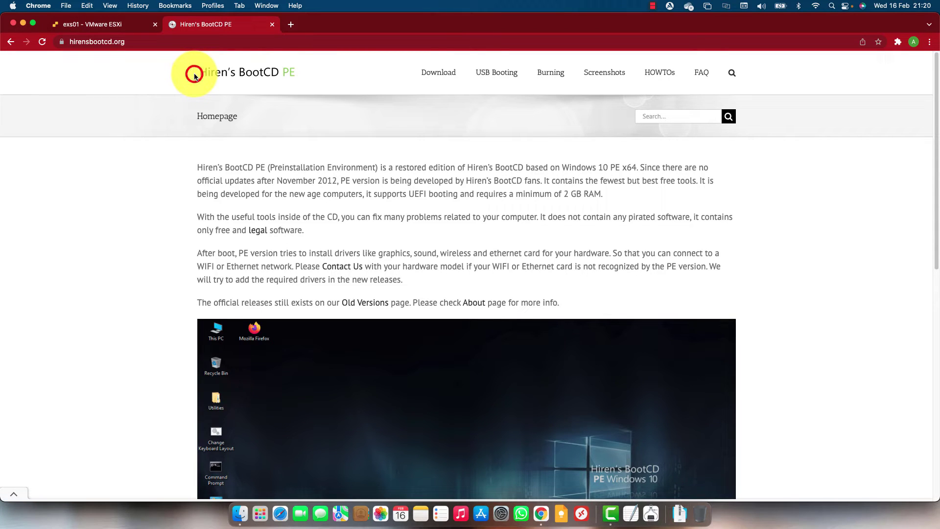
Highlight the Hiren's BootCD PE site name and scroll through the home page
drag(193, 76, 255, 76)
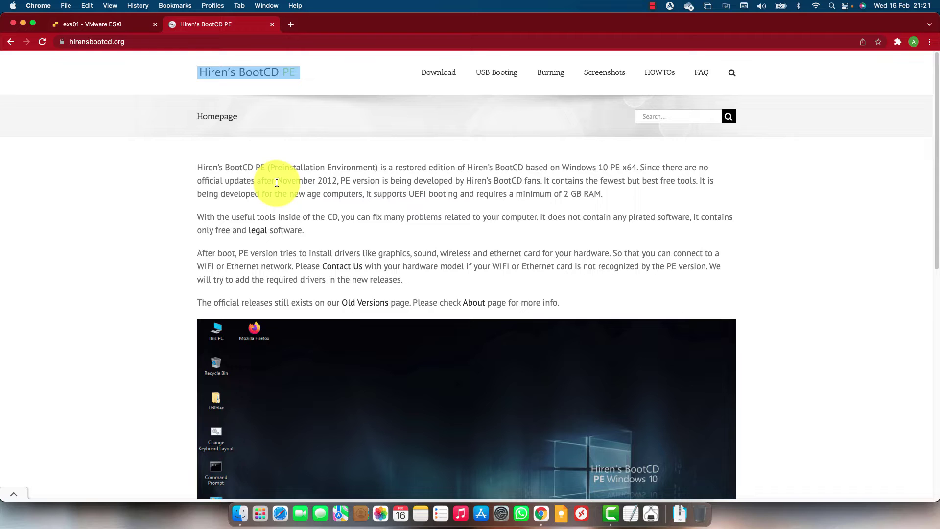
scroll(297, 208, down, 1)
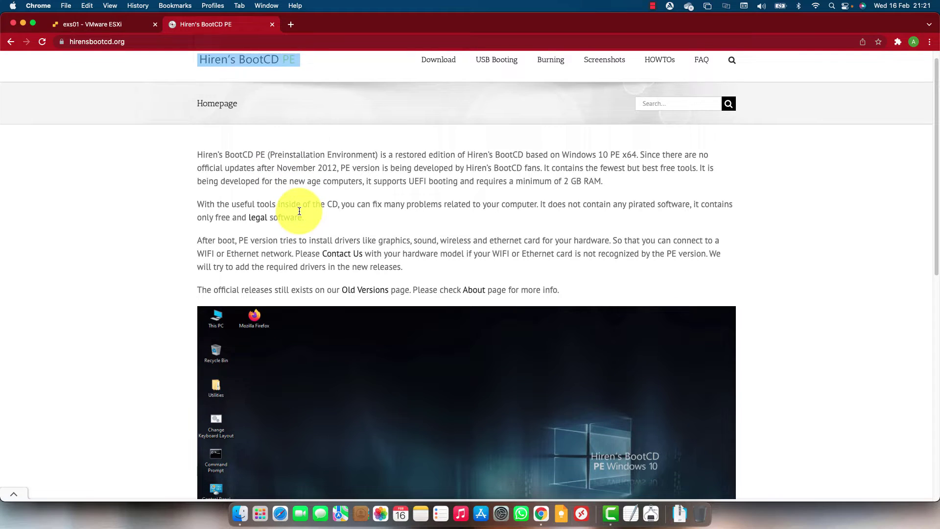
scroll(299, 211, down, 4)
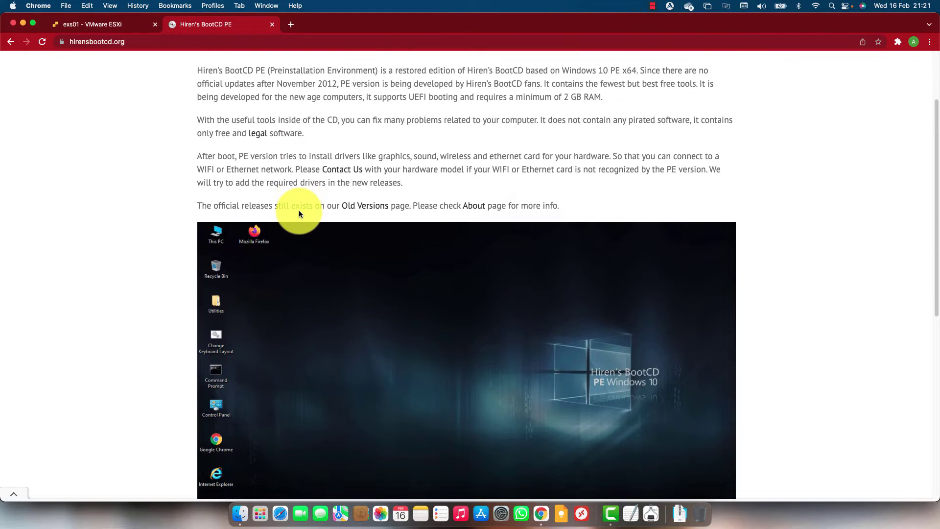
scroll(299, 213, down, 1)
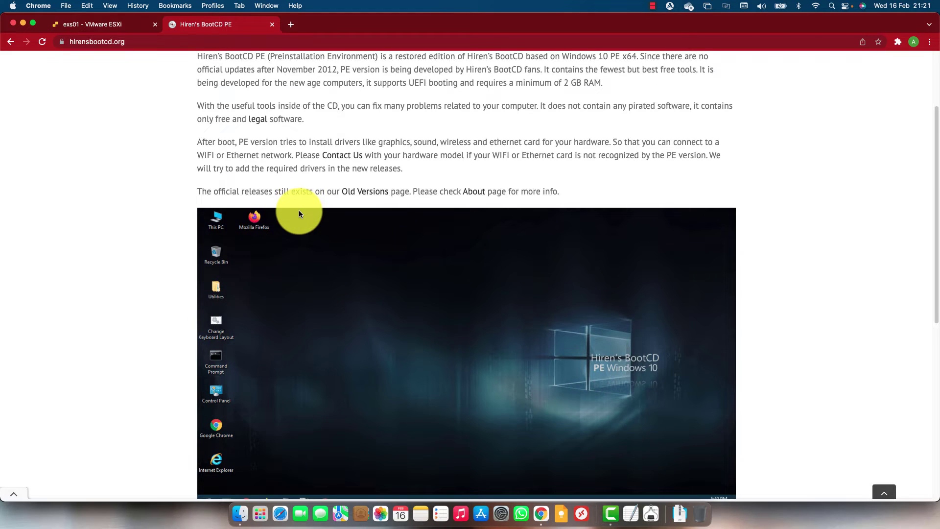
scroll(299, 212, down, 5)
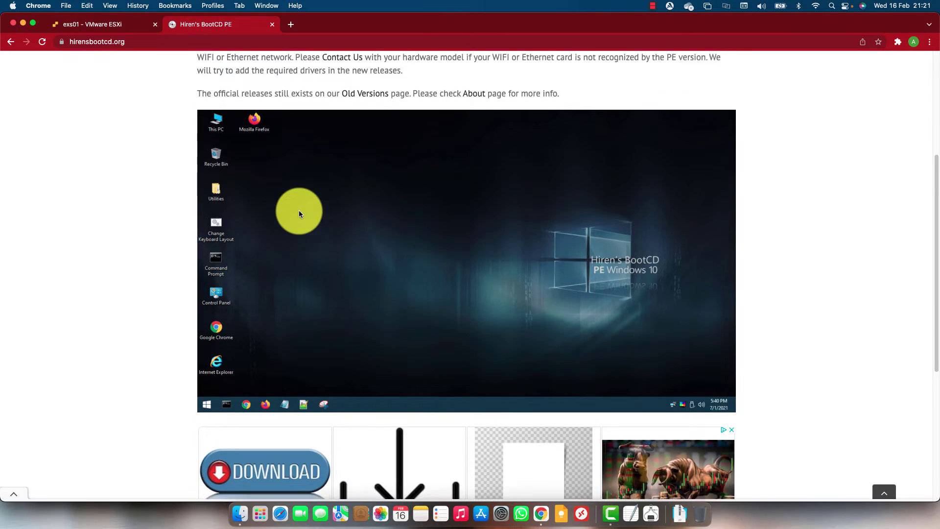
scroll(299, 213, up, 10)
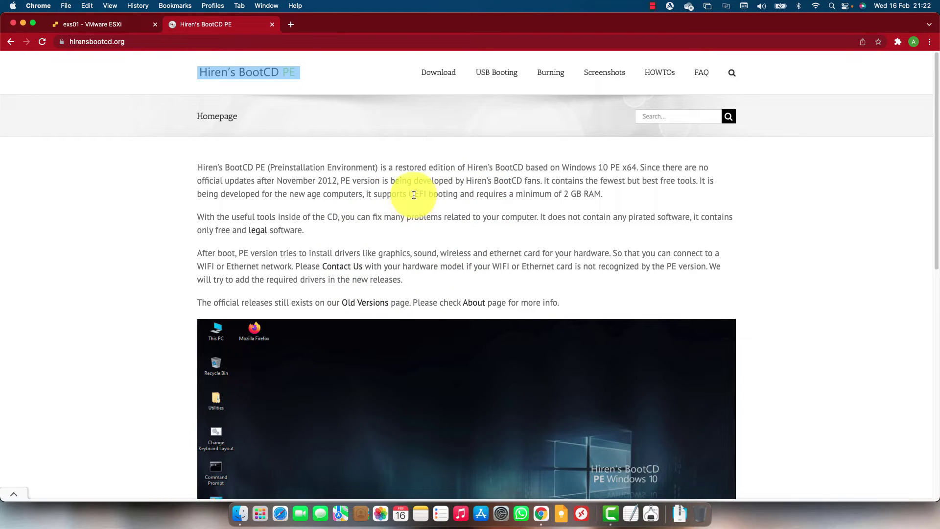
Go to the site's Download page, dismissing the full-page ad
click(131, 42)
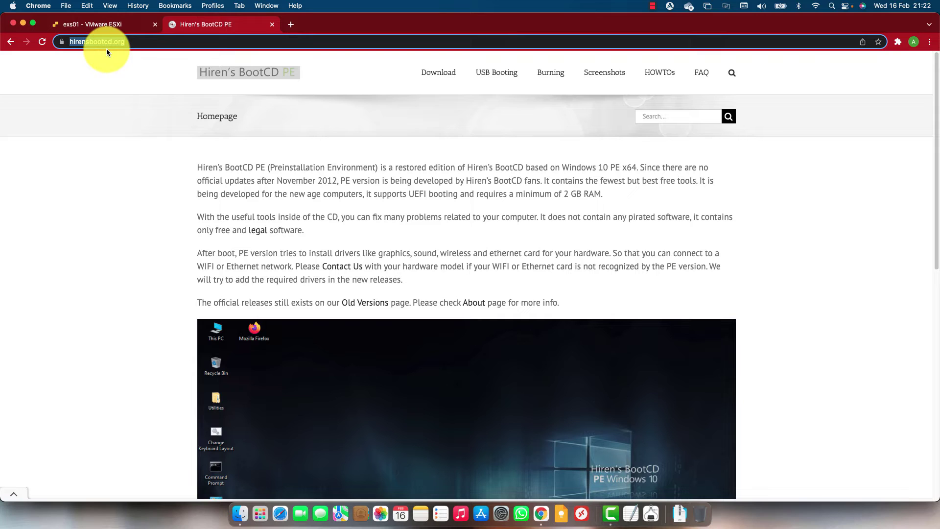
click(447, 78)
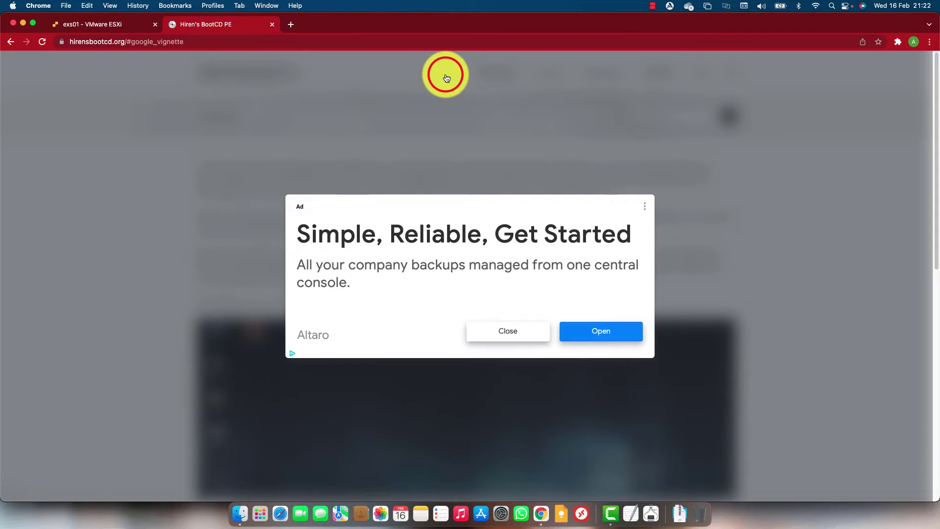
click(501, 331)
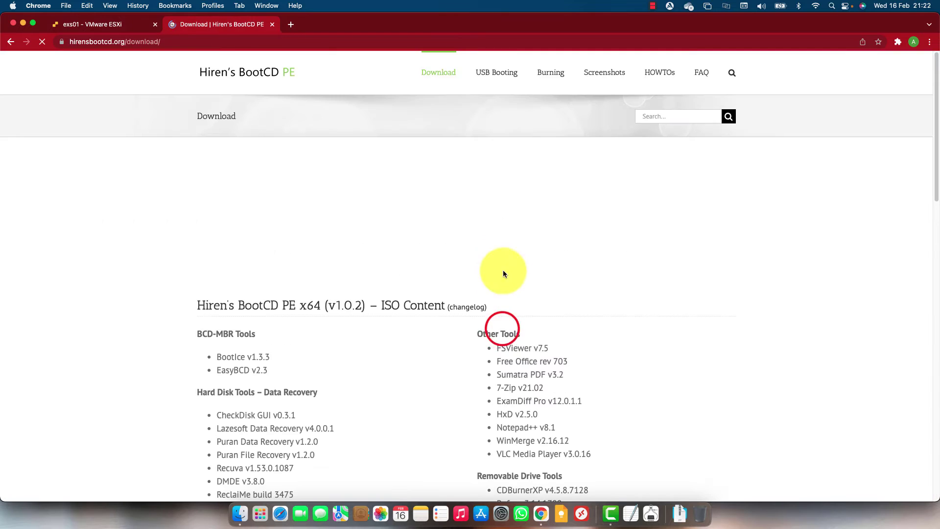
scroll(406, 204, down, 5)
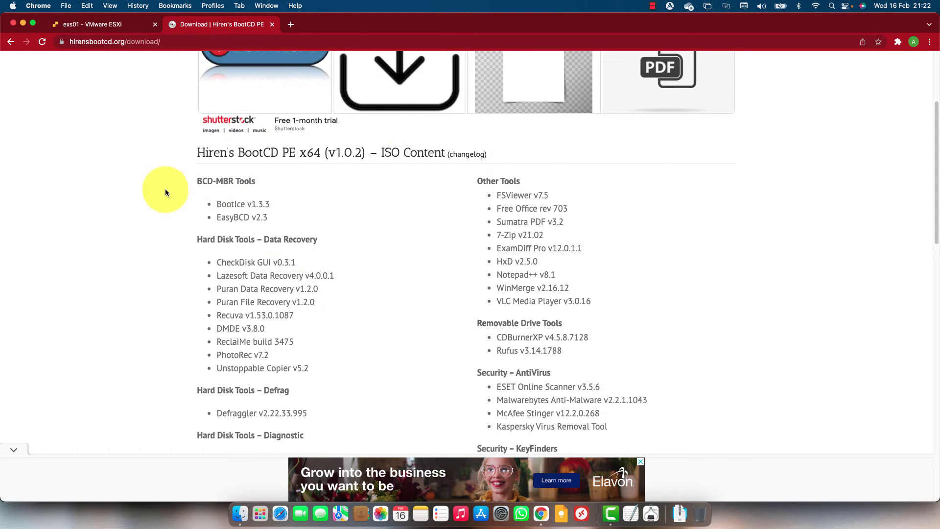
drag(188, 181, 529, 248)
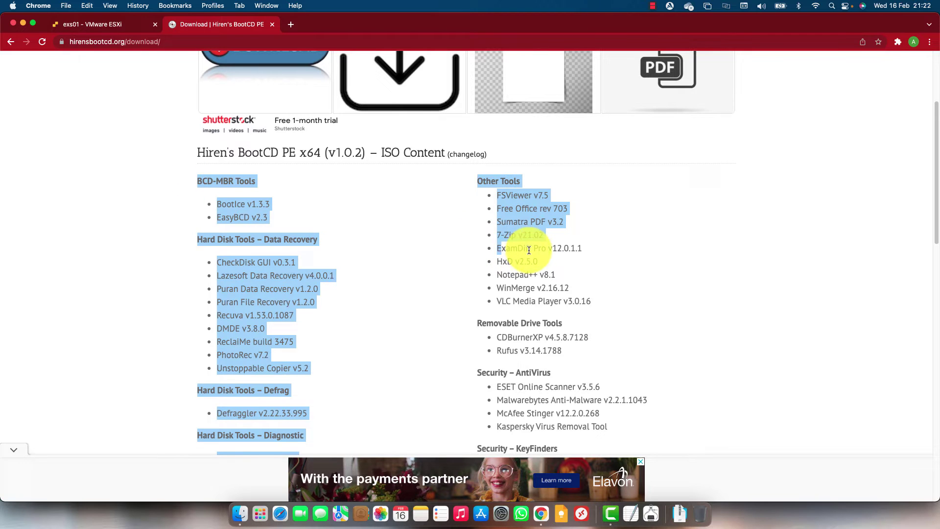
click(356, 220)
drag(273, 210, 158, 196)
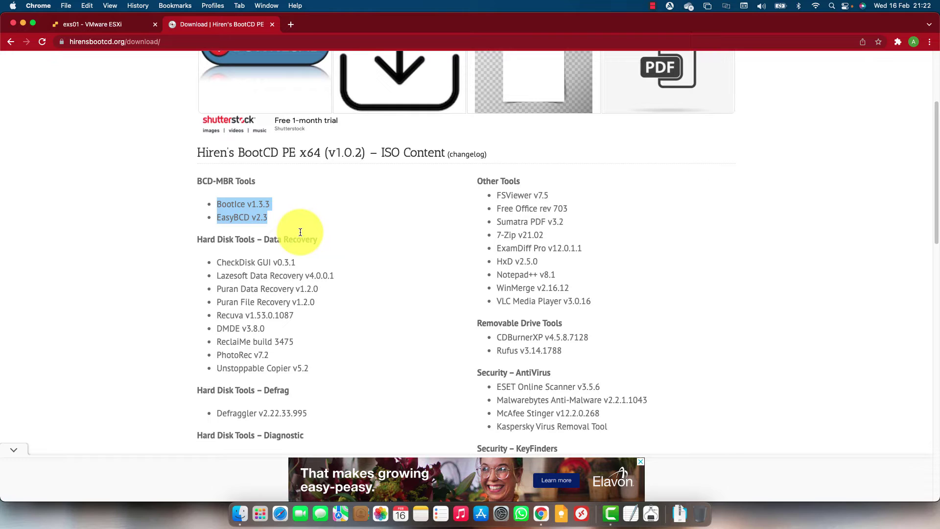
drag(329, 316, 199, 258)
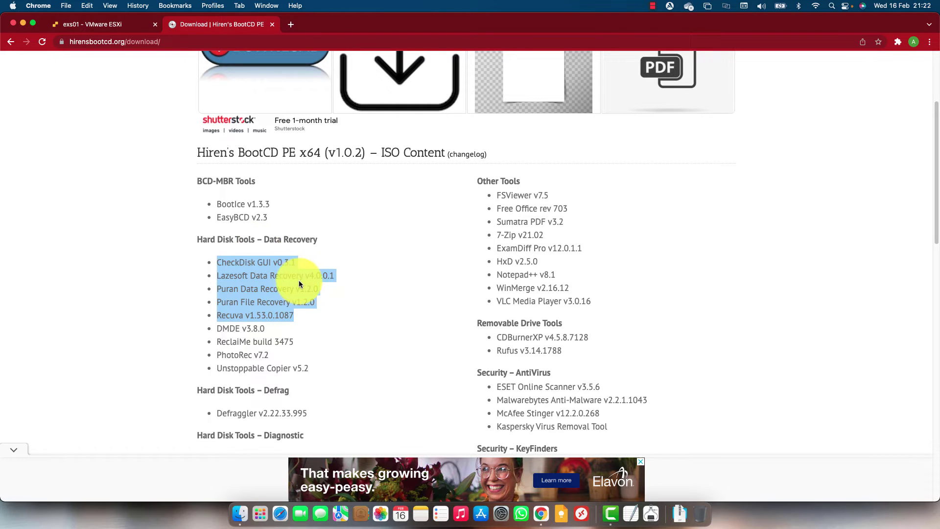
scroll(303, 282, down, 1)
scroll(303, 281, down, 1)
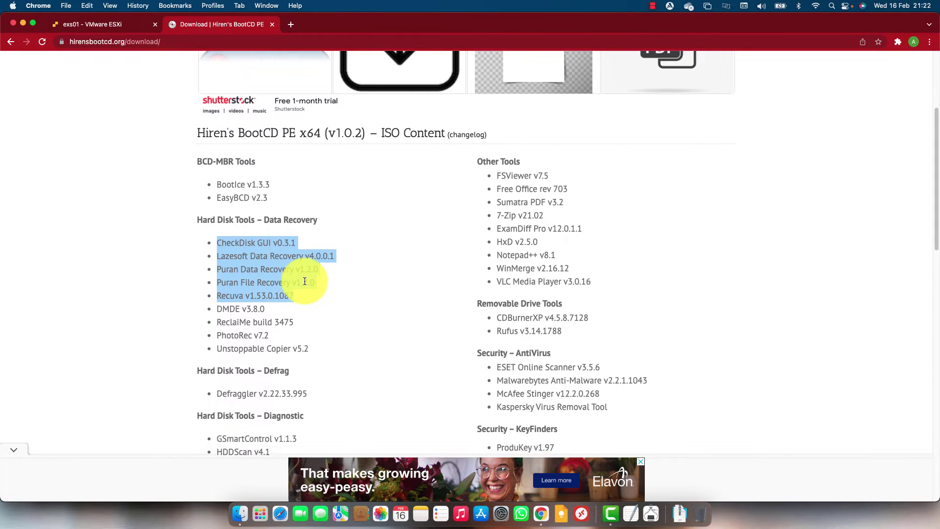
scroll(304, 281, down, 5)
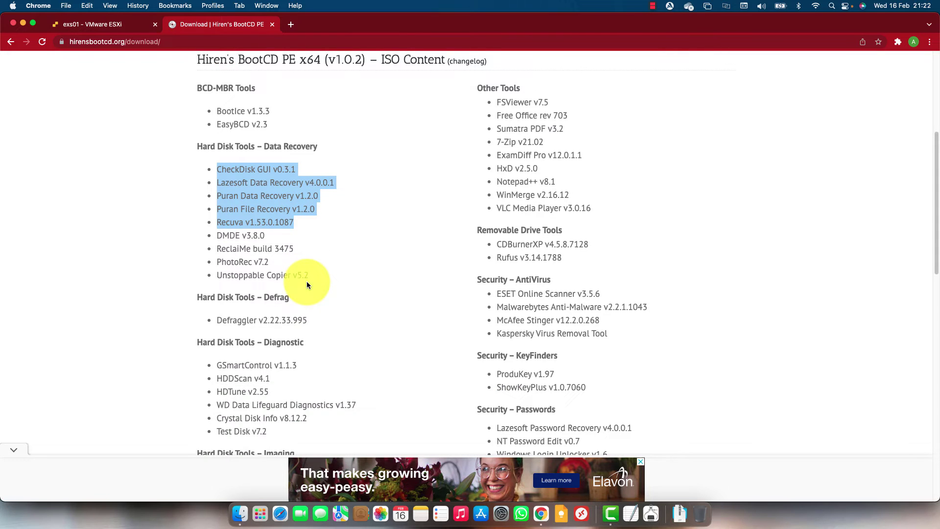
scroll(307, 283, down, 5)
scroll(313, 295, down, 2)
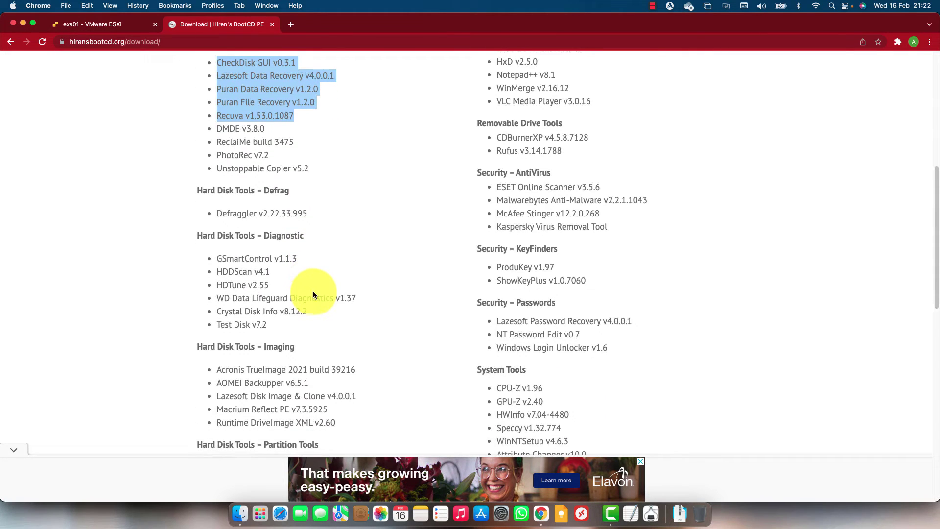
scroll(316, 290, down, 1)
scroll(319, 290, down, 5)
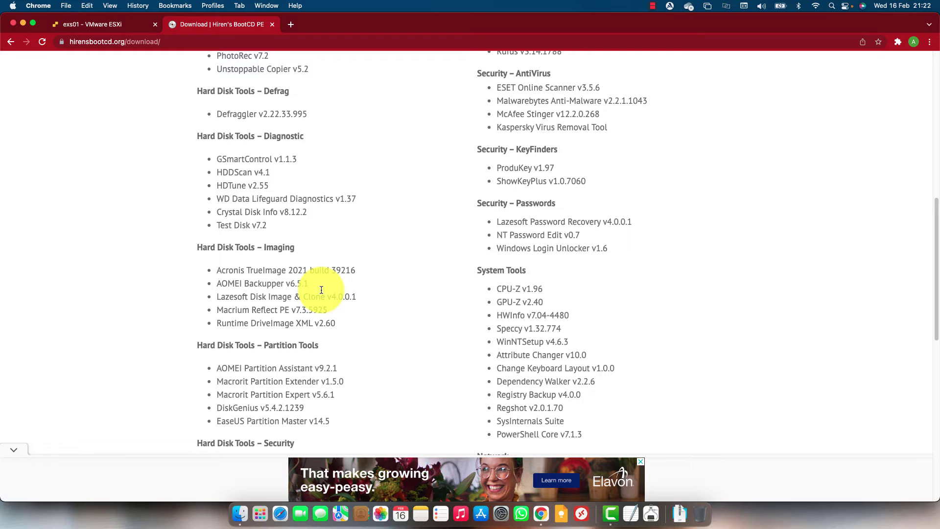
scroll(323, 291, down, 15)
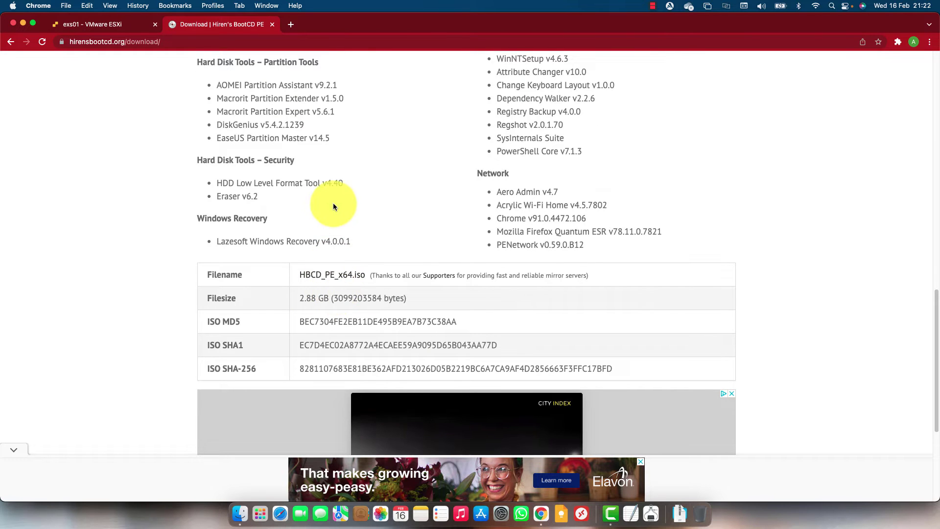
scroll(346, 211, up, 4)
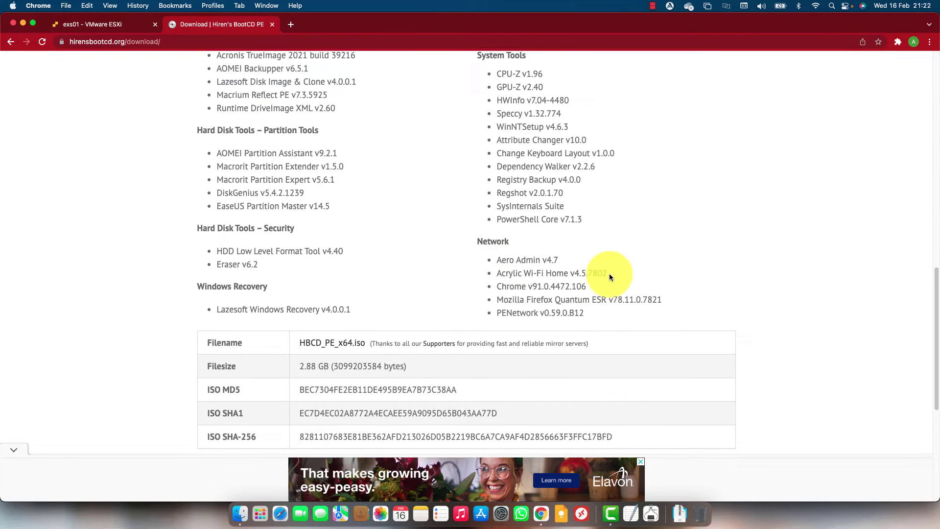
scroll(608, 274, up, 4)
drag(629, 383, 476, 335)
scroll(514, 274, up, 2)
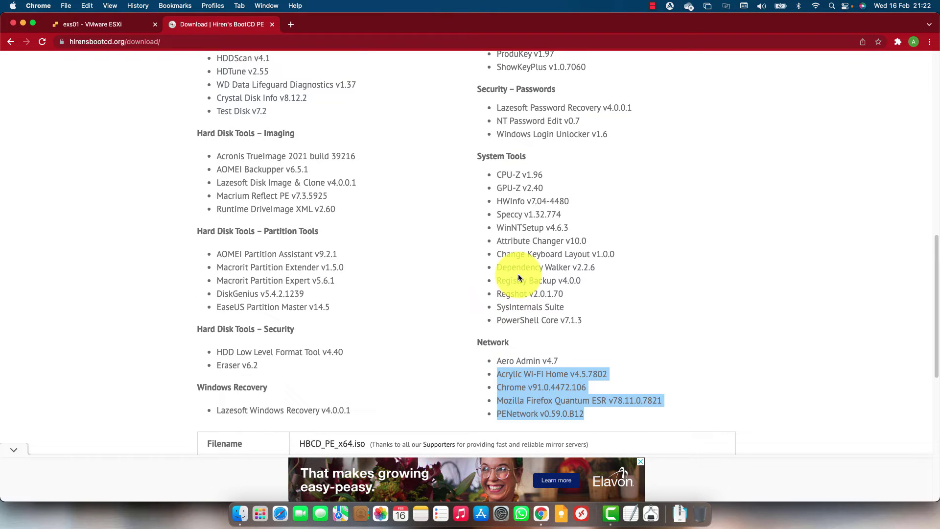
scroll(517, 277, up, 15)
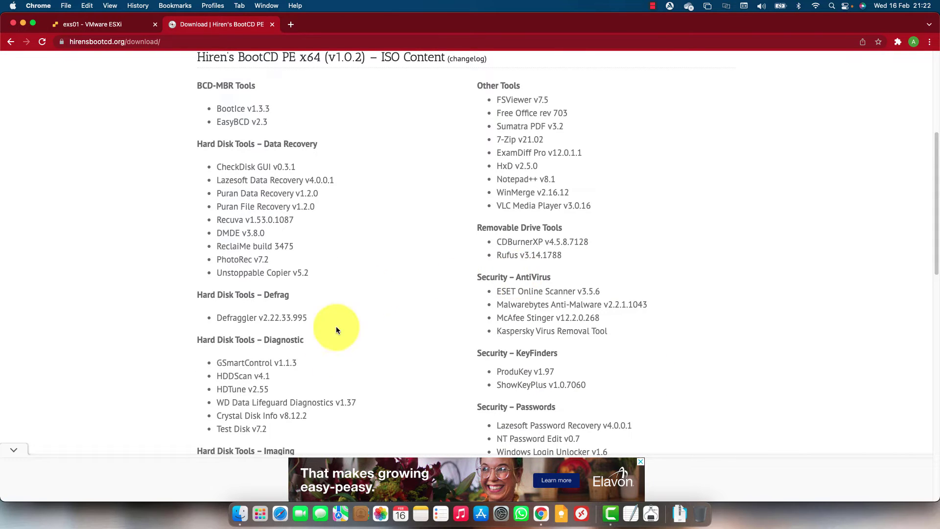
scroll(328, 327, down, 1)
scroll(314, 331, down, 6)
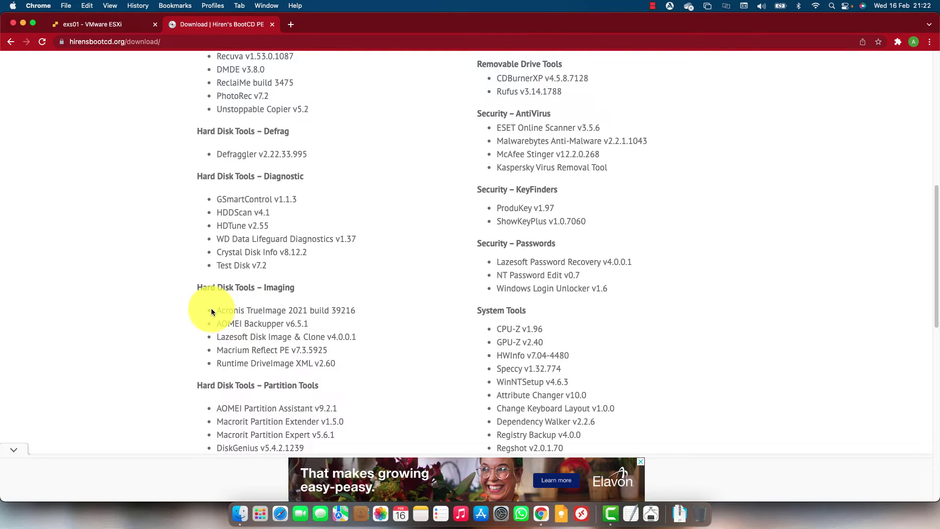
mouse_move(214, 324)
mouse_down()
mouse_move(327, 335)
mouse_move(314, 312)
mouse_move(235, 310)
mouse_move(272, 311)
mouse_up()
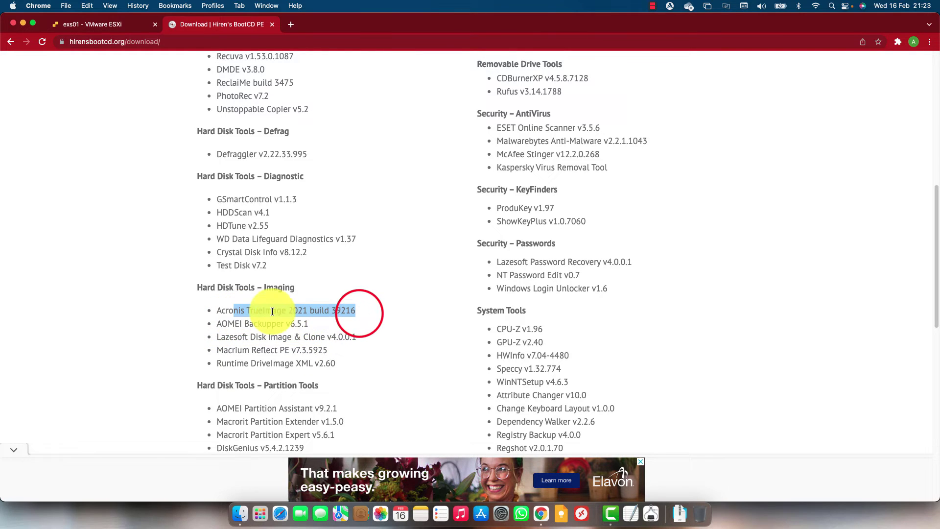
scroll(418, 300, up, 3)
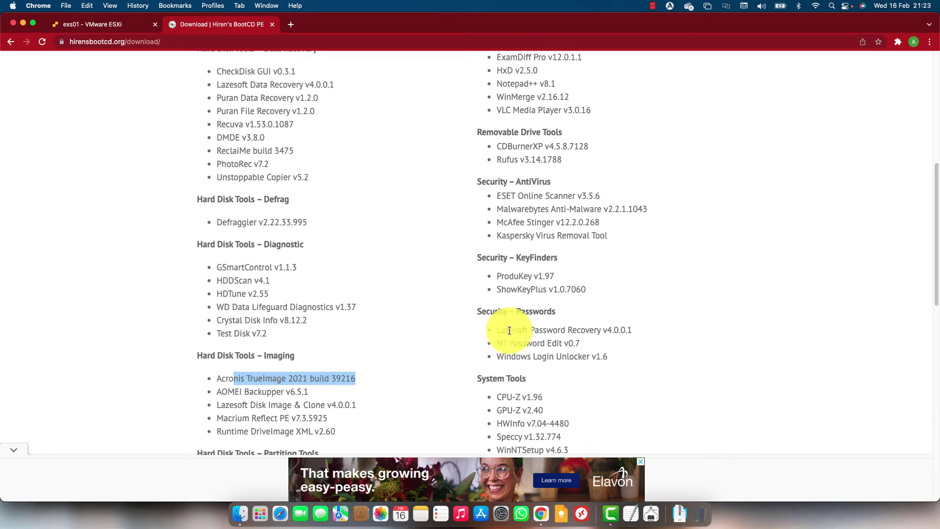
drag(614, 361, 480, 330)
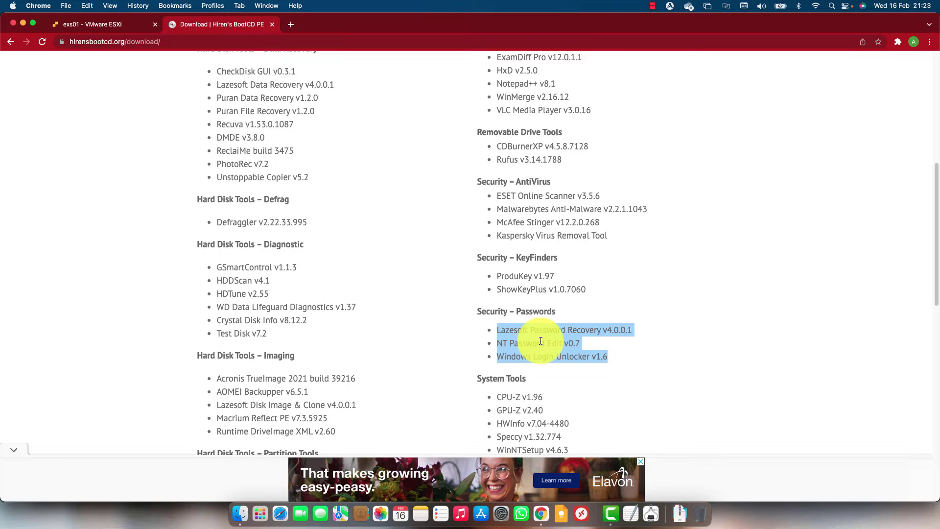
scroll(563, 280, up, 1)
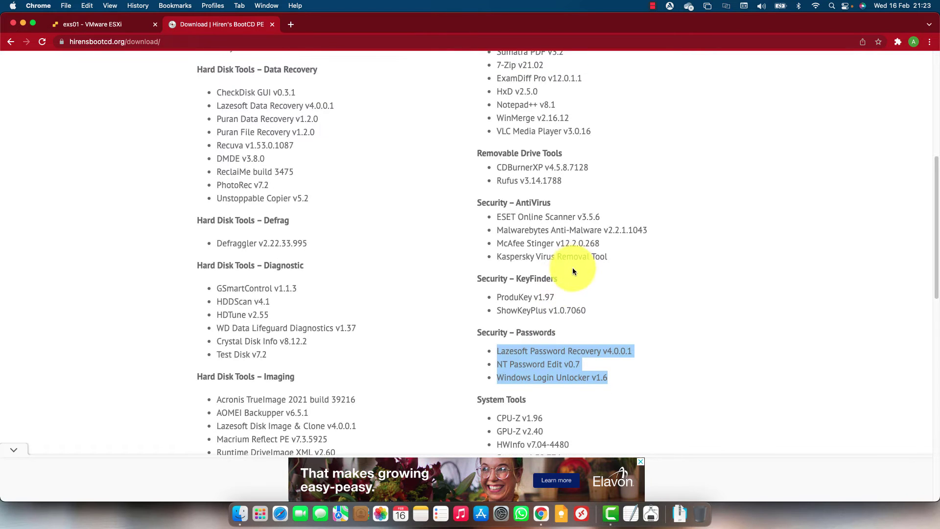
scroll(587, 272, up, 1)
drag(635, 283, 483, 225)
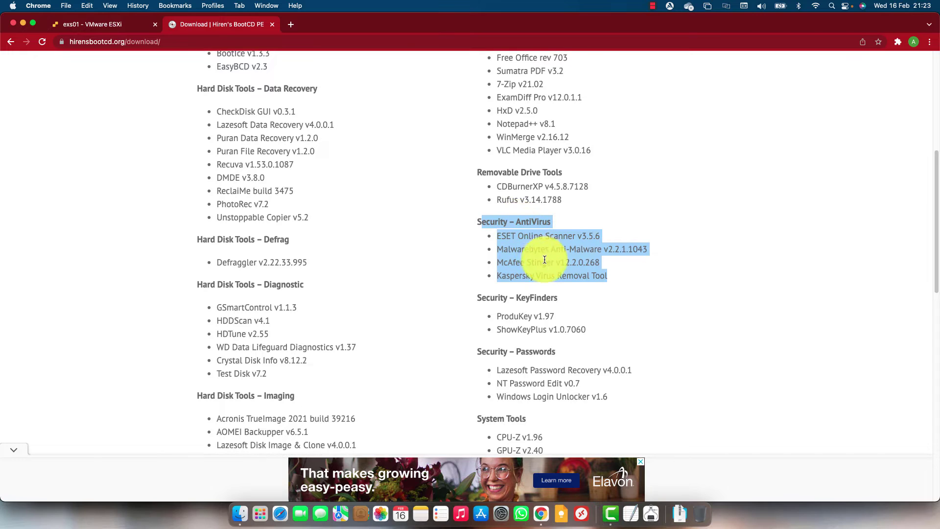
scroll(566, 270, up, 1)
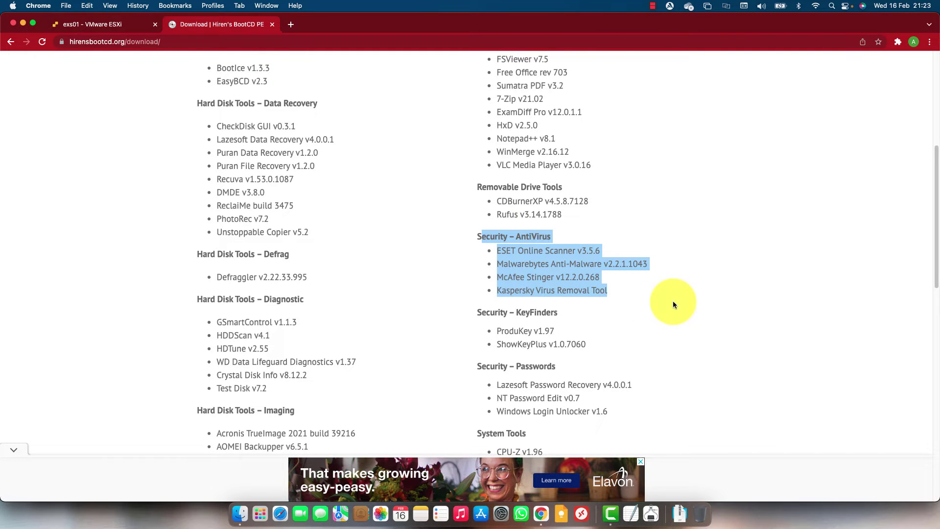
scroll(629, 252, up, 3)
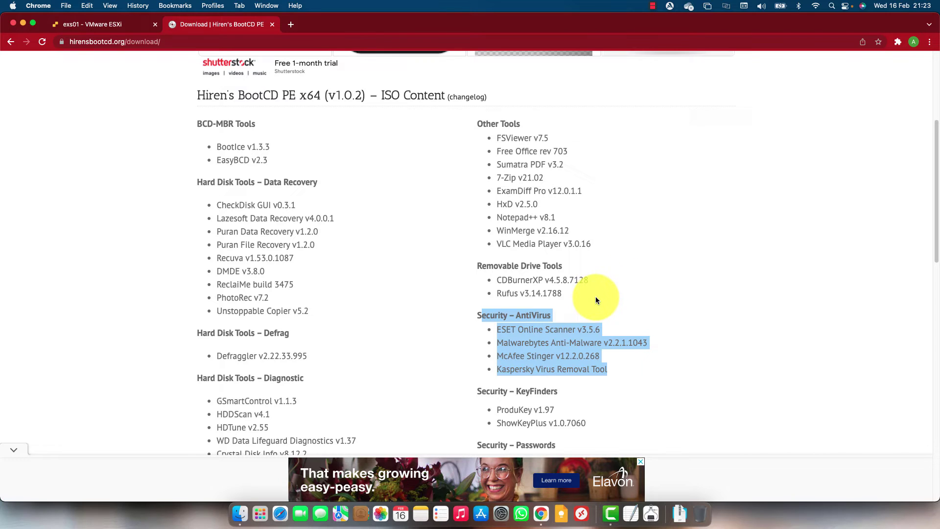
click(569, 300)
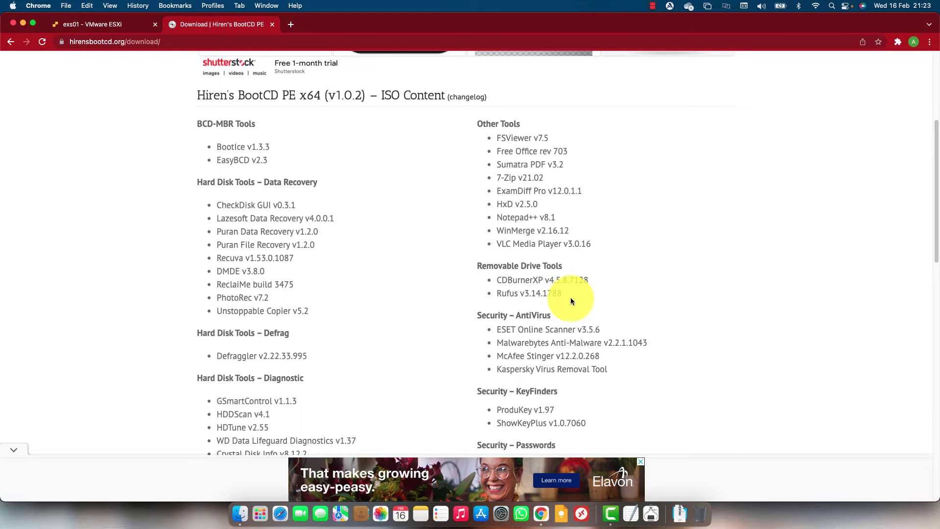
Select the Other Tools entries and ISO filename row, then return to the exs01 ESXi tab
drag(593, 251, 489, 139)
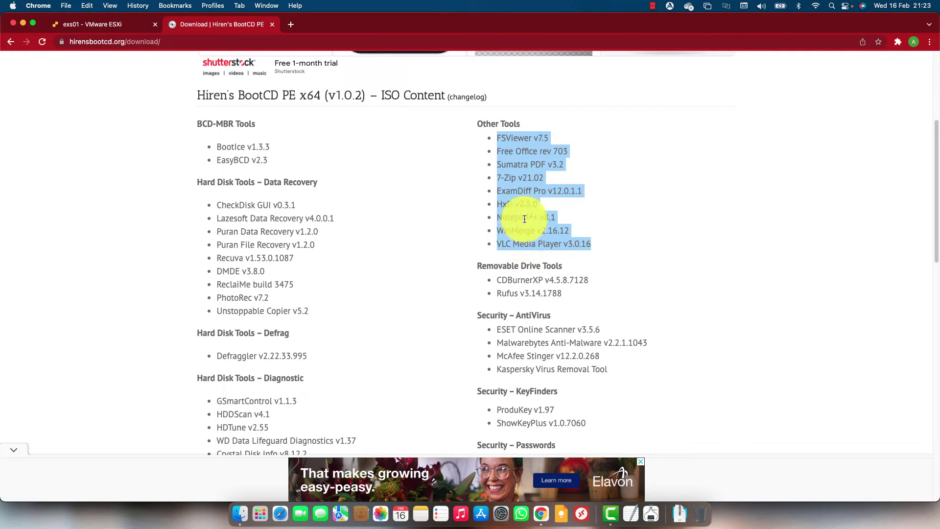
scroll(516, 196, up, 5)
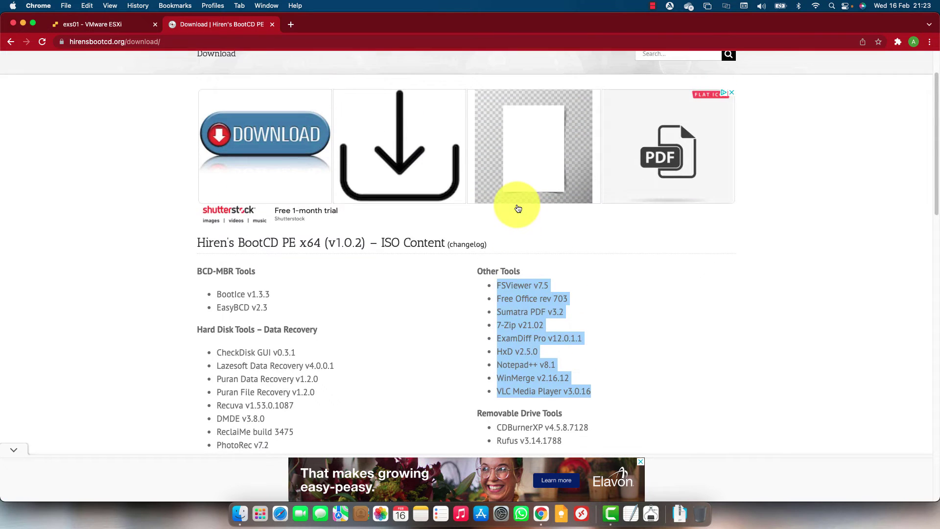
scroll(524, 244, down, 15)
scroll(526, 258, up, 8)
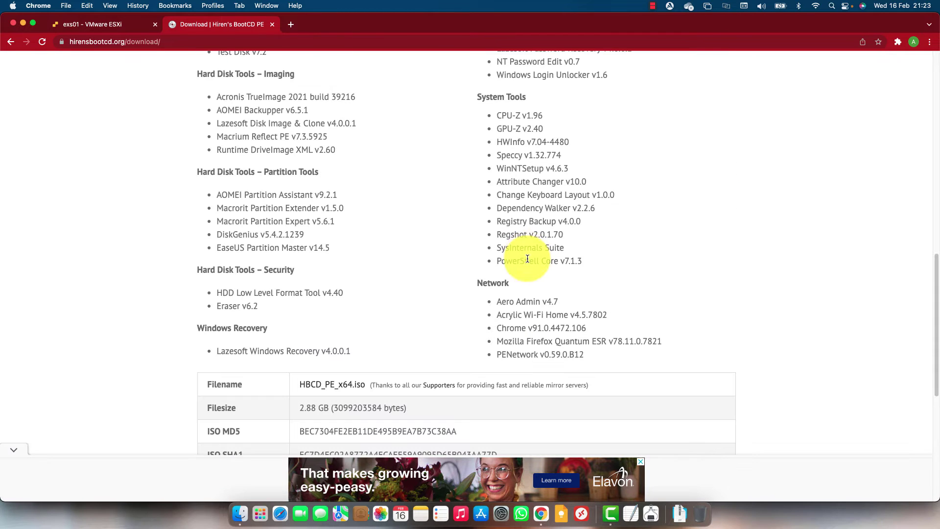
scroll(526, 255, down, 4)
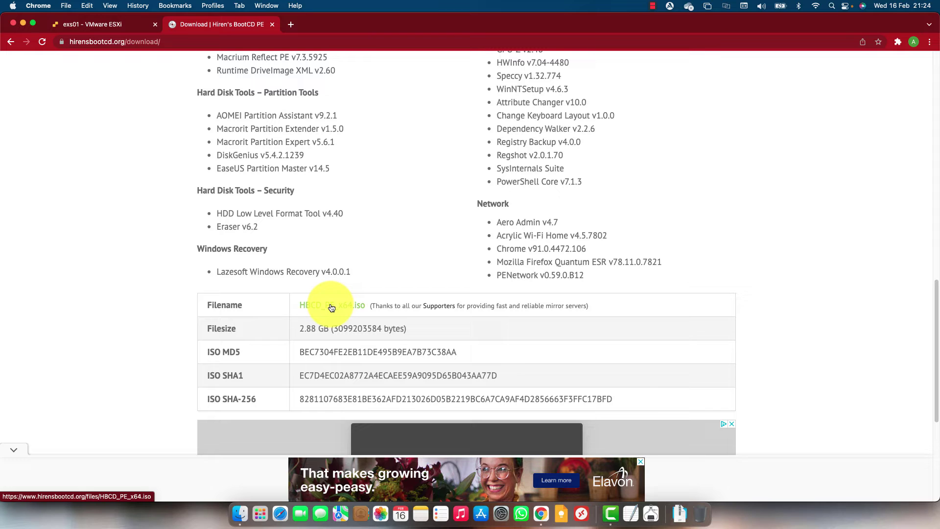
triple_click(331, 308)
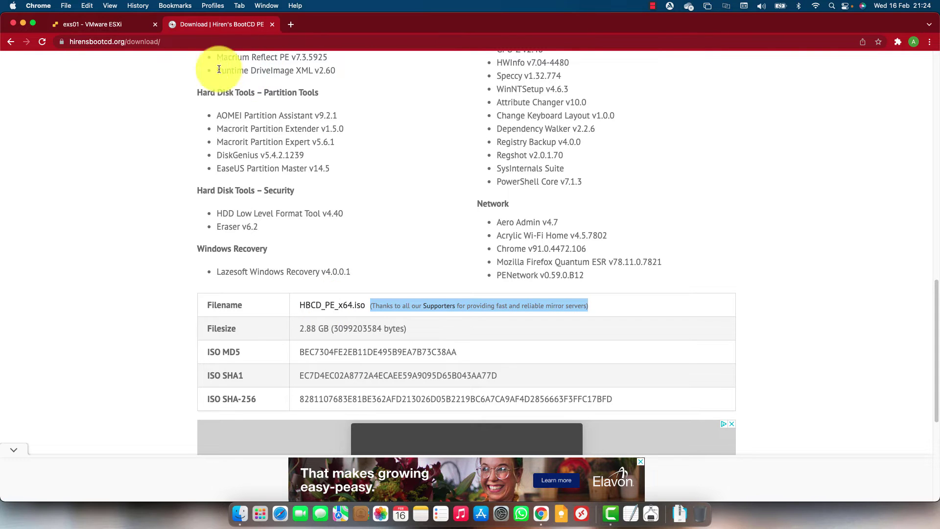
click(120, 24)
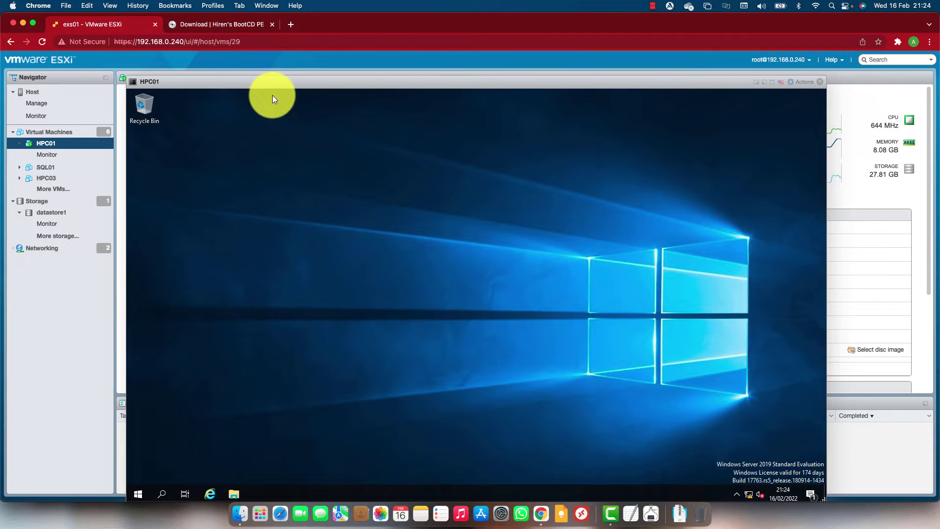
Drag the HPC01 console window by its title bar up and to the left
drag(294, 80, 255, 62)
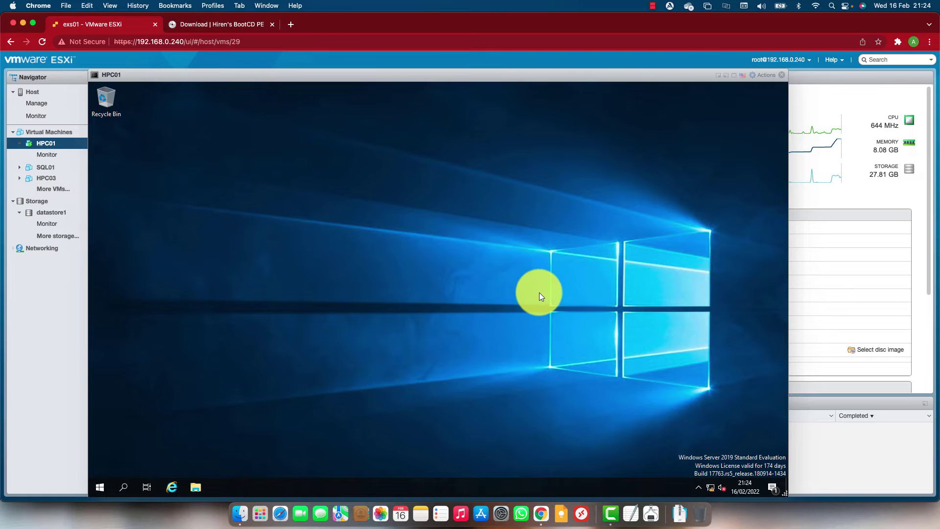
Open HPC01's settings and expand CD/DVD Drive 1 with Datastore ISO file as source
click(751, 77)
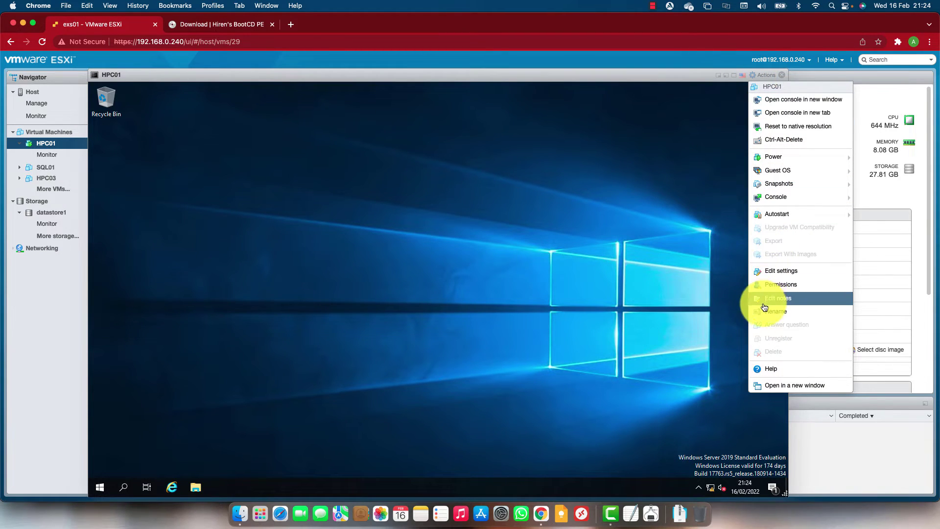
click(768, 271)
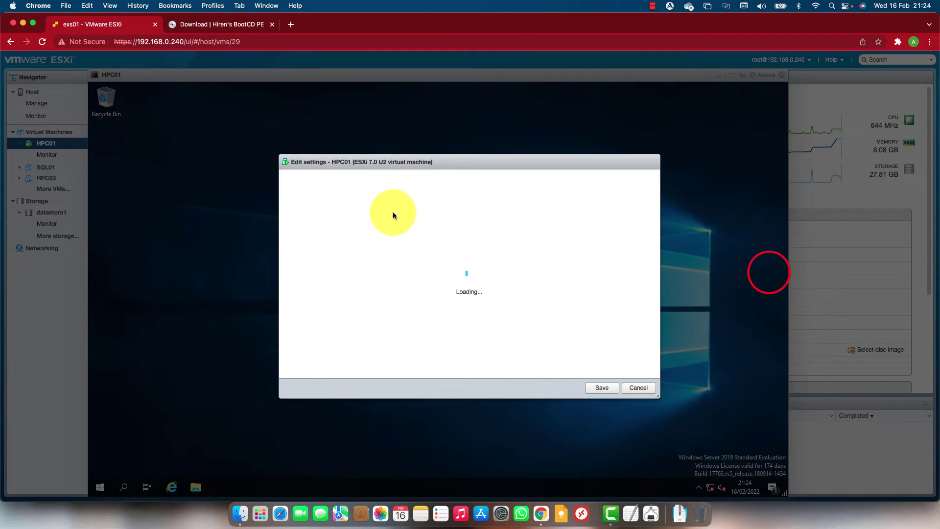
scroll(386, 293, down, 3)
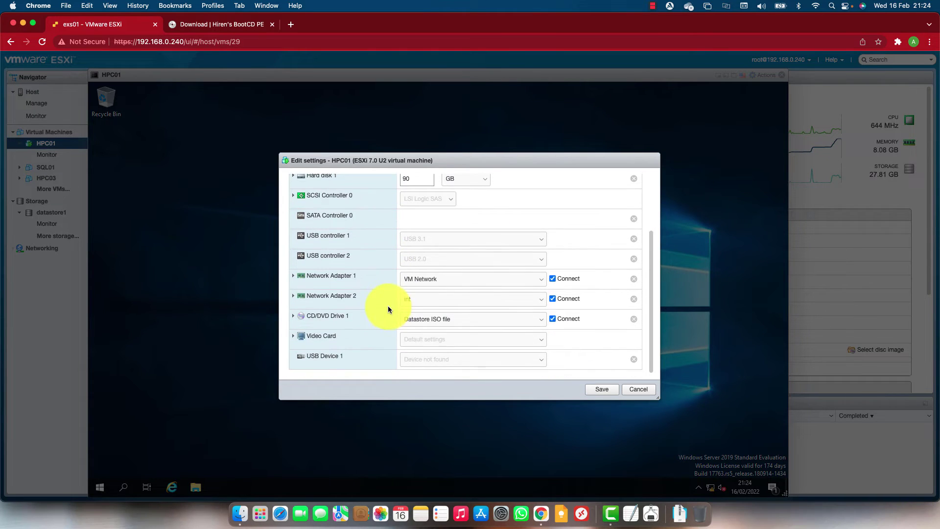
click(411, 322)
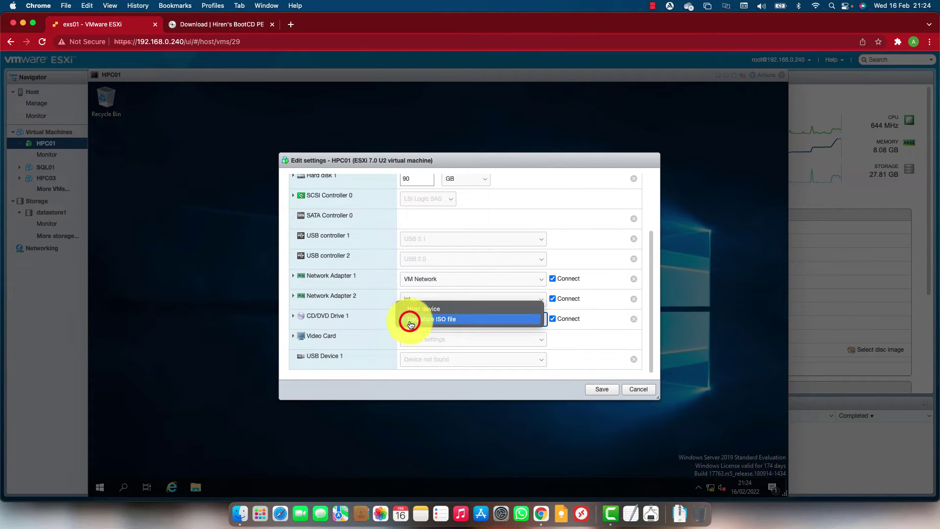
click(367, 320)
click(364, 320)
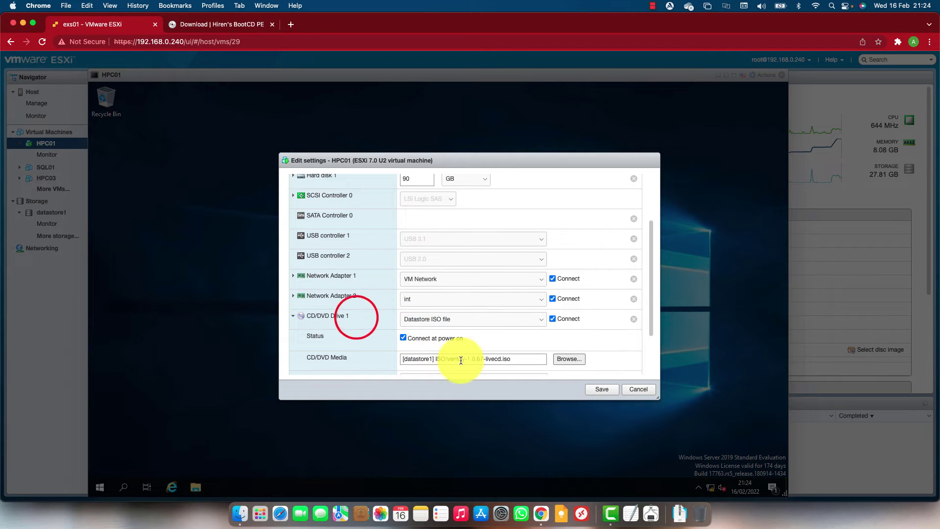
Choose datastore1/ISO/HBCD_PE_x64.iso as the drive's media and save the settings
click(569, 359)
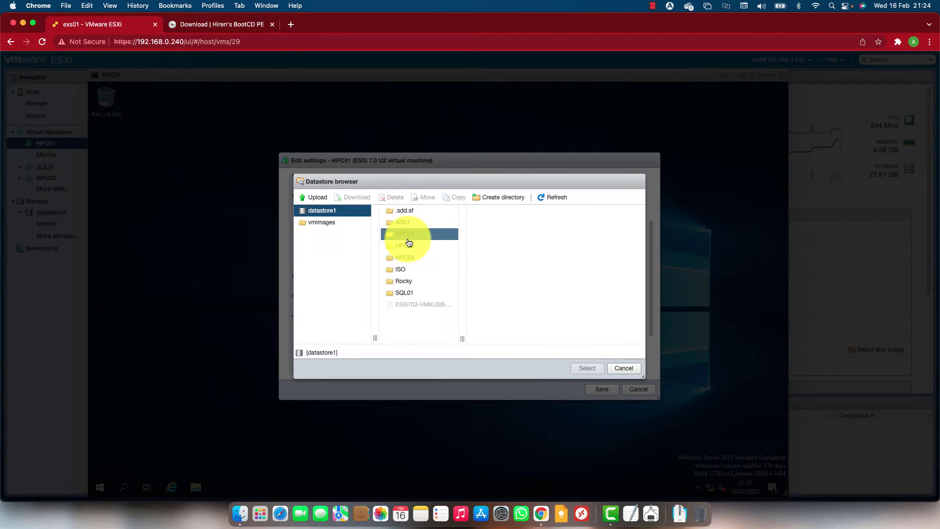
click(400, 269)
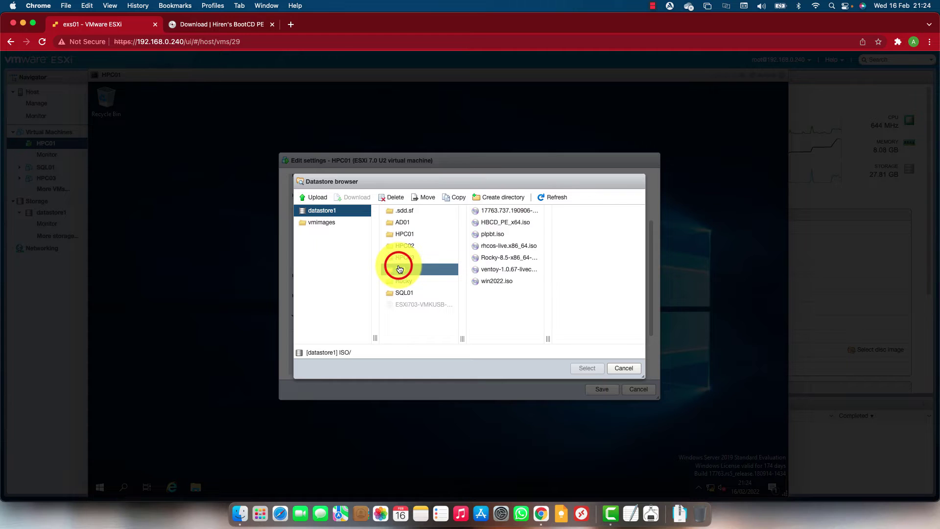
click(492, 223)
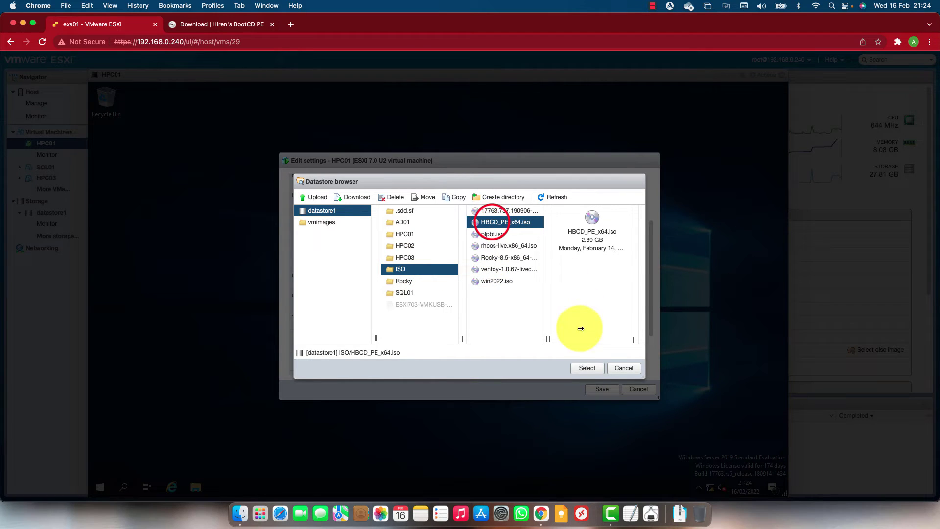
click(591, 369)
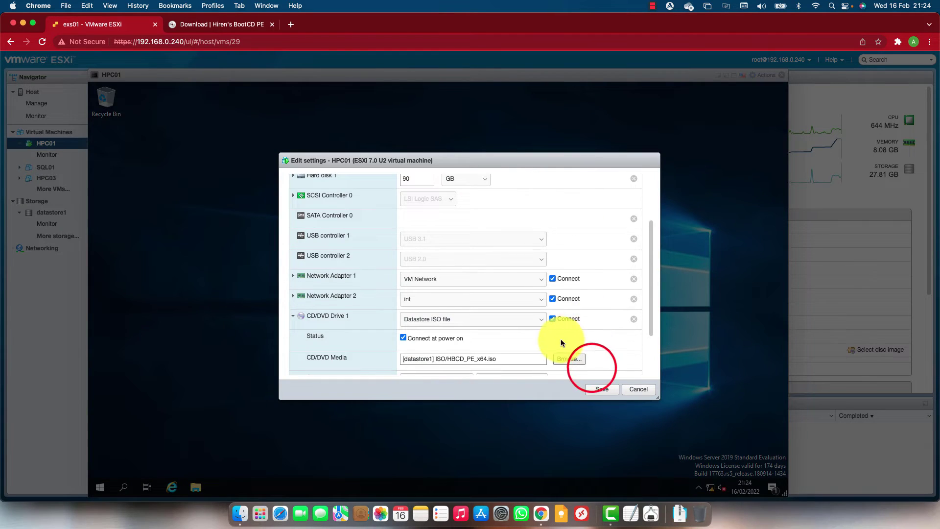
scroll(560, 339, down, 3)
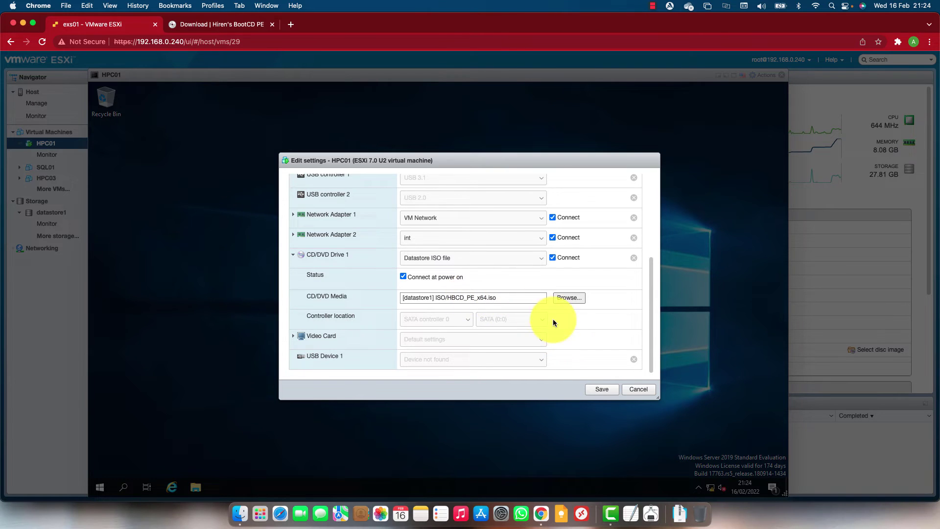
click(597, 386)
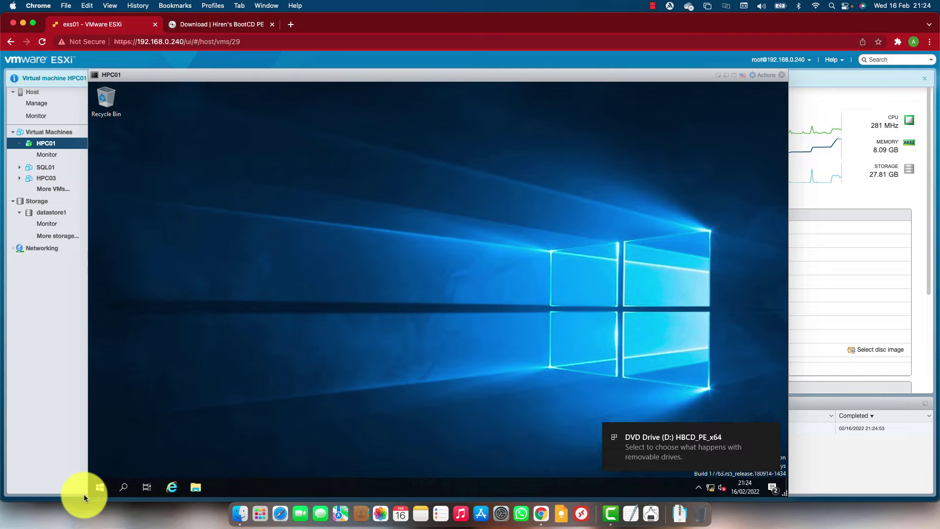
Restart Windows Server in the HPC01 console, confirming with Continue, so it boots the Hiren's ISO
right_click(95, 488)
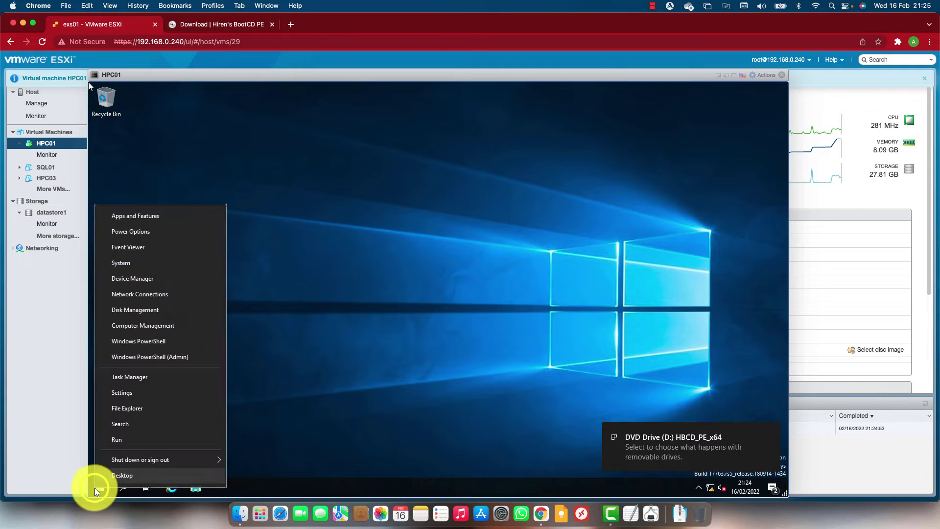
click(148, 460)
click(254, 459)
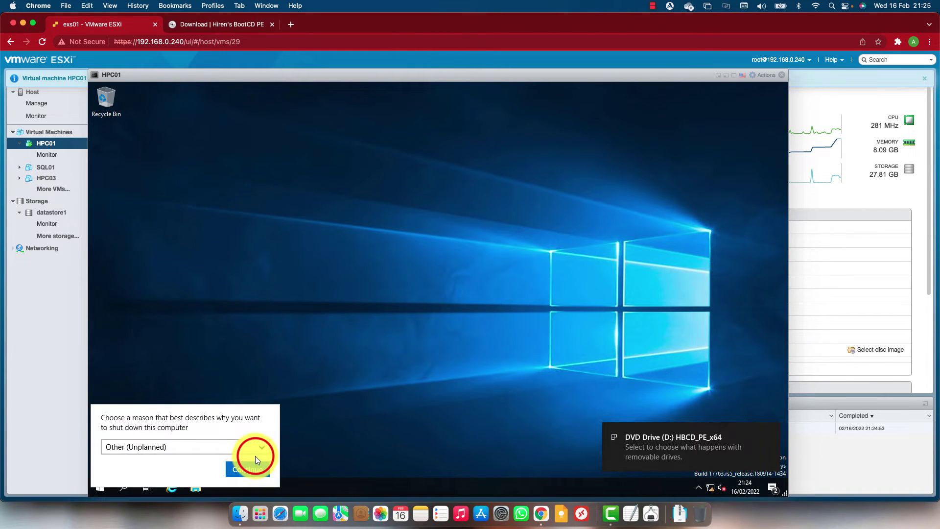
click(252, 469)
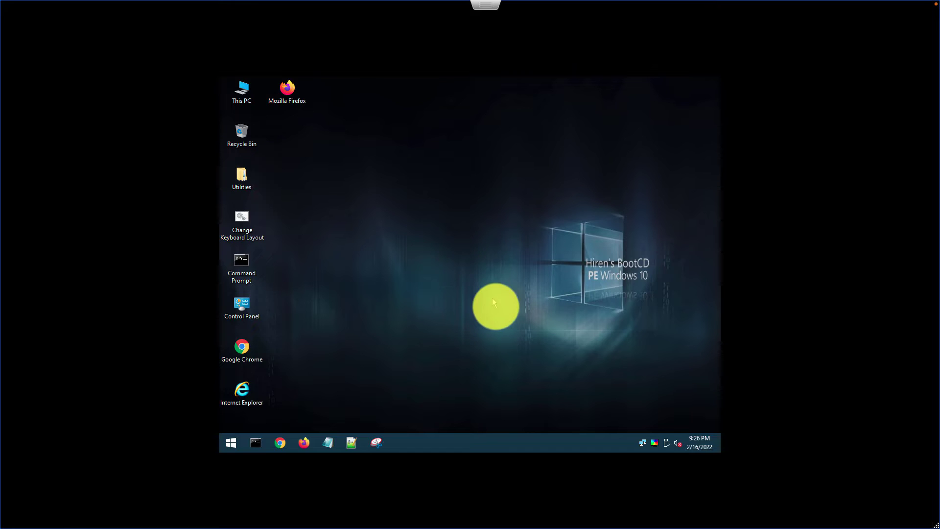
Open This PC from the desktop and select Local Disk (C:)
mouse_move(642, 445)
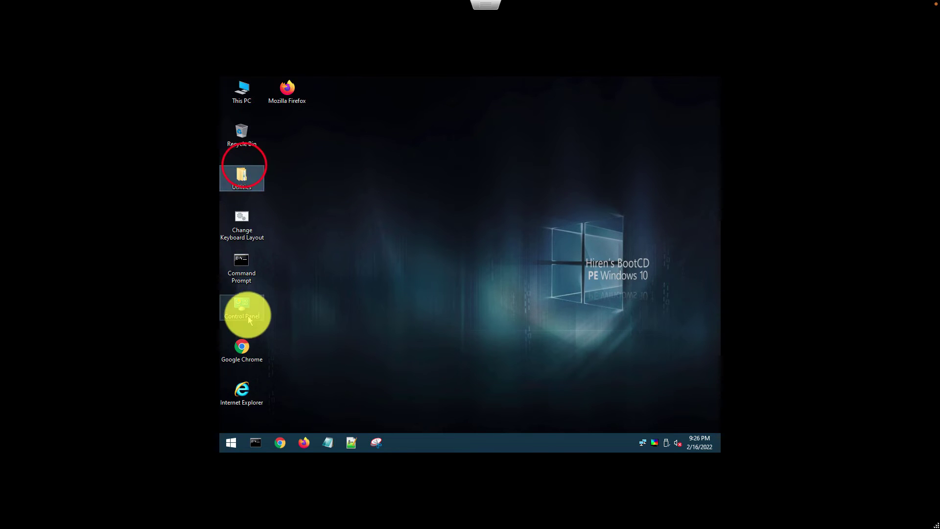
double_click(240, 101)
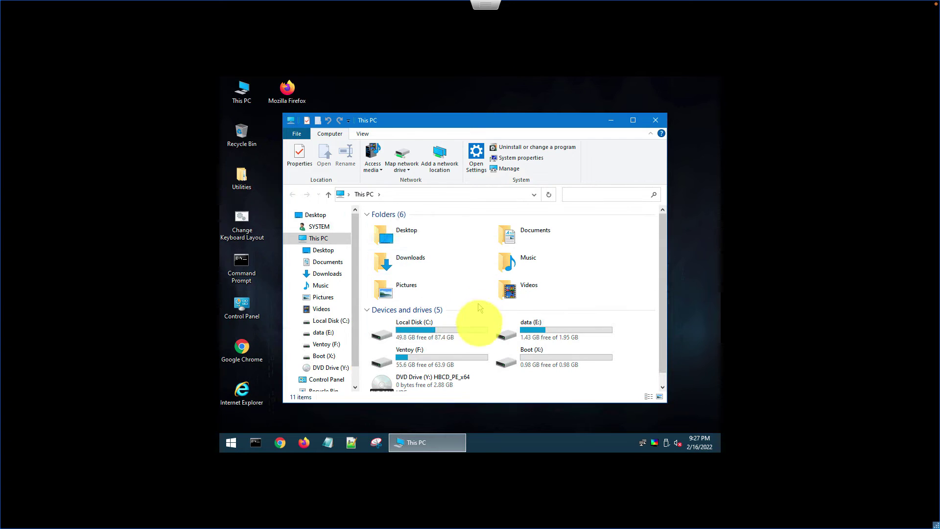
scroll(478, 318, down, 1)
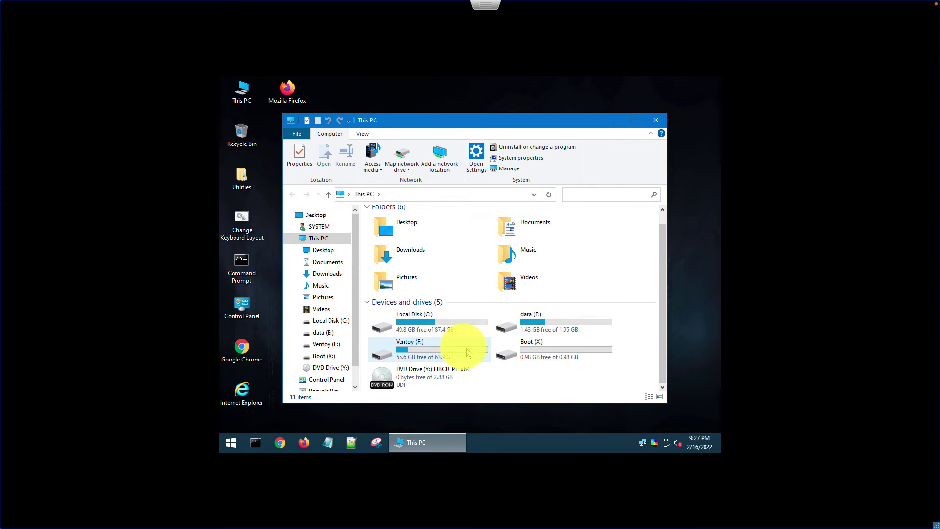
click(448, 331)
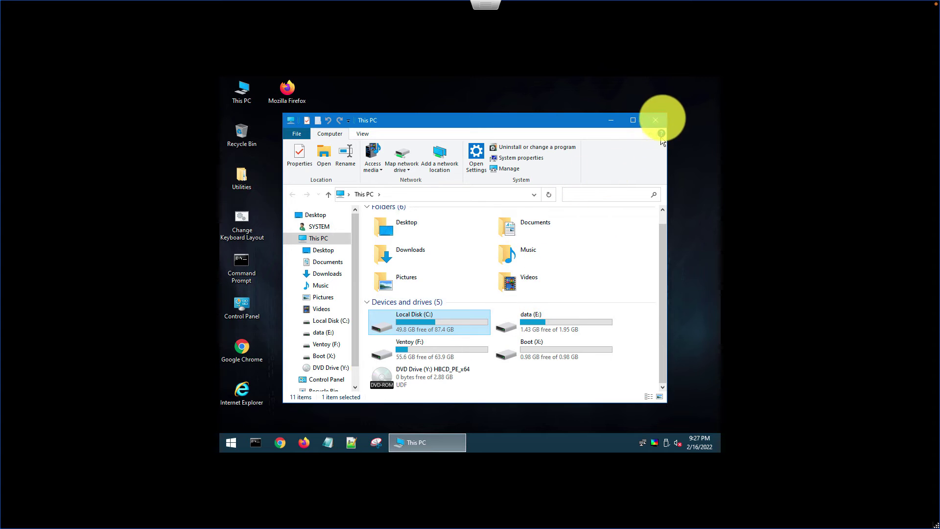
Close the This PC window
click(656, 121)
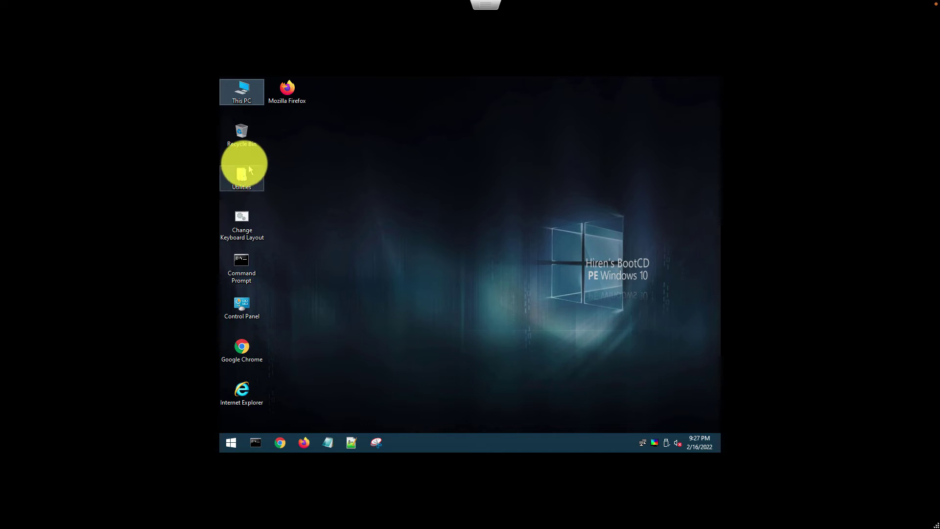
Open Utilities, look into Accessibility, then go back and open Accessories
double_click(237, 175)
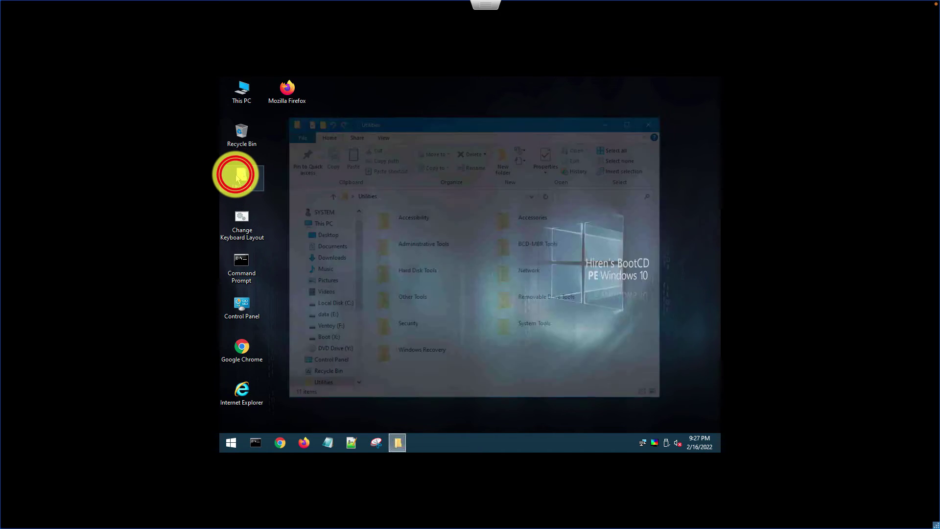
click(439, 230)
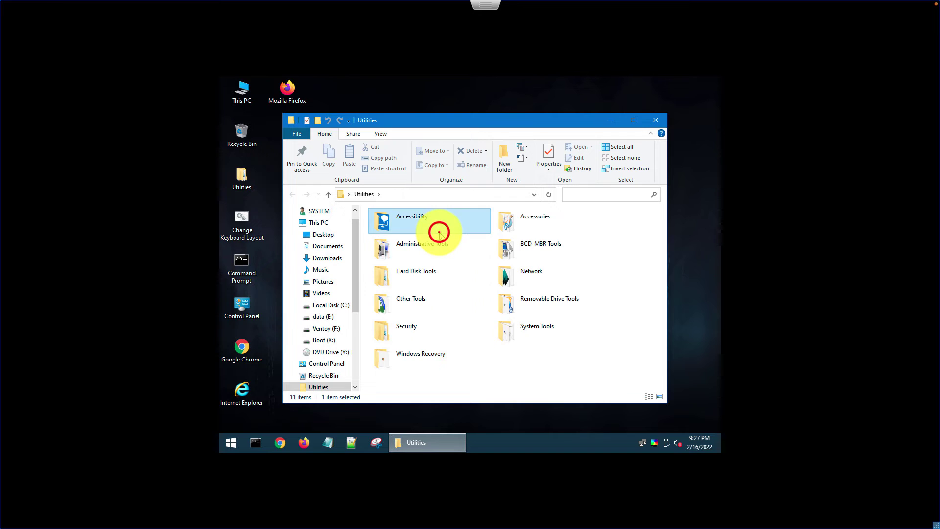
double_click(439, 232)
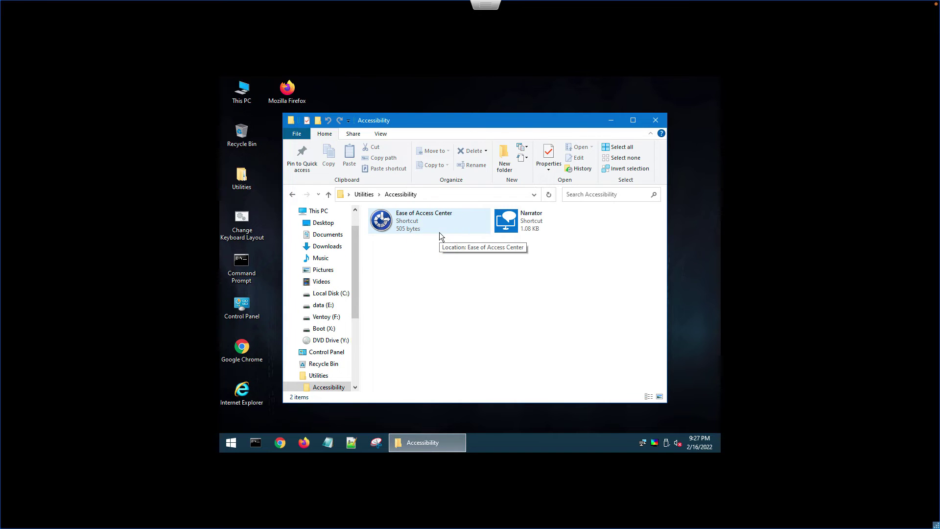
key(alt+Left)
double_click(529, 220)
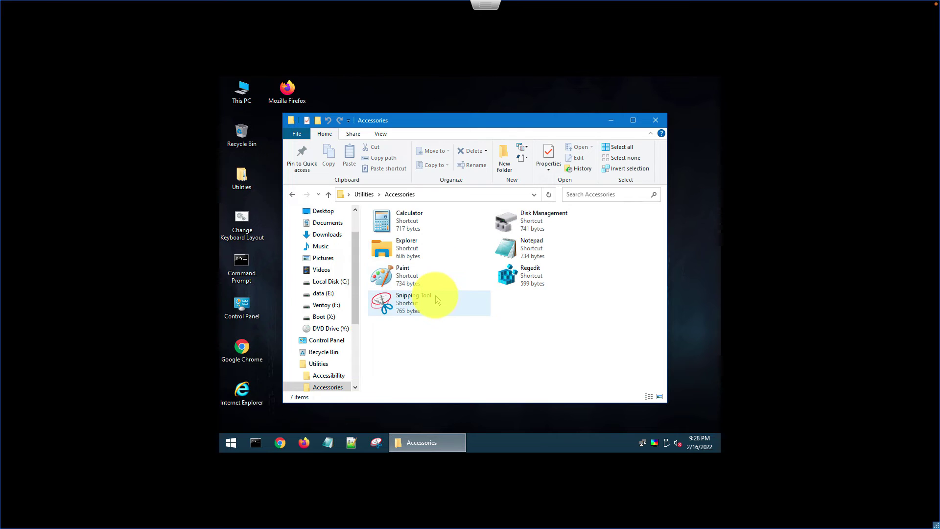
Launch Regedit, expand HKEY_LOCAL_MACHINE, then close Registry Editor
double_click(528, 276)
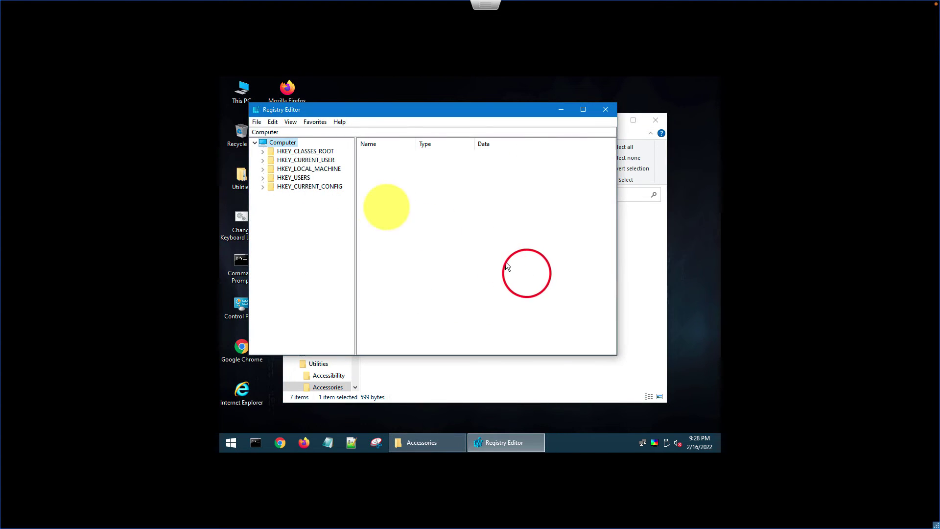
double_click(313, 171)
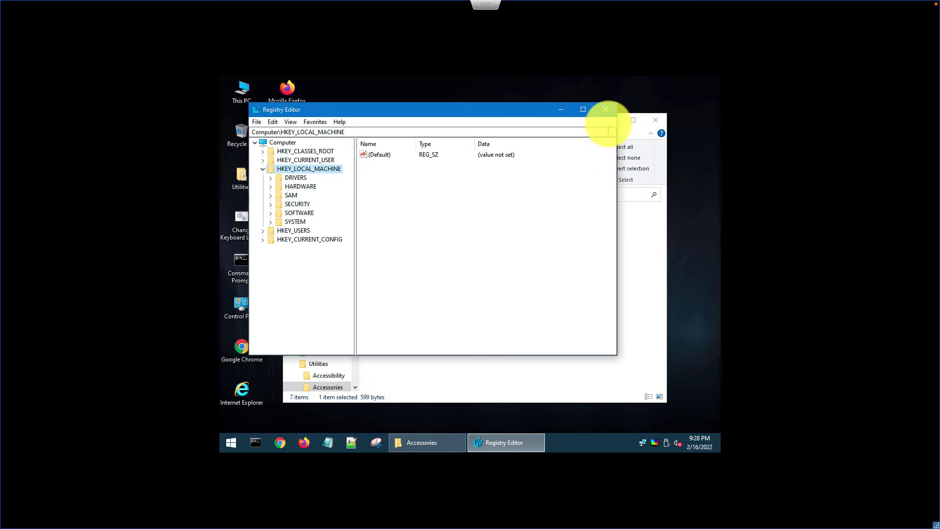
click(605, 110)
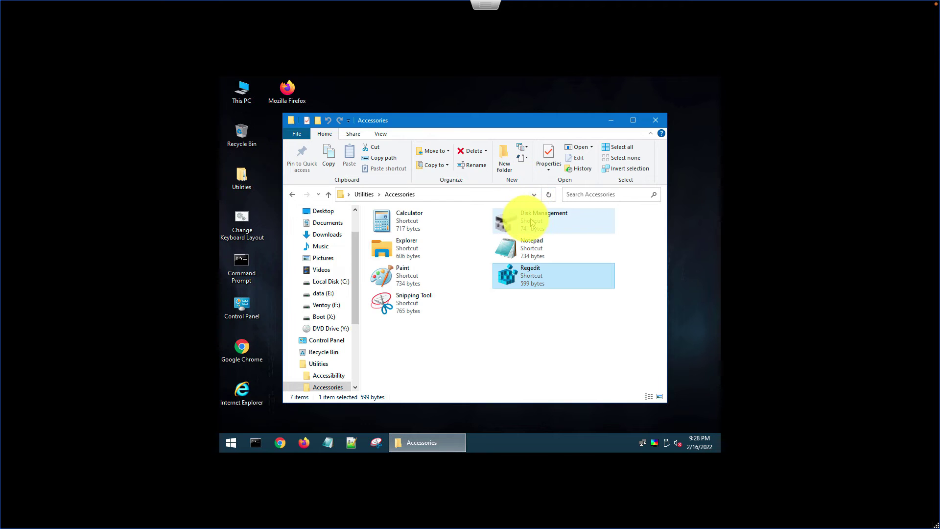
Look into the Administrative Tools and BCD-MBR Tools folders, returning to Utilities each time
key(alt+Left)
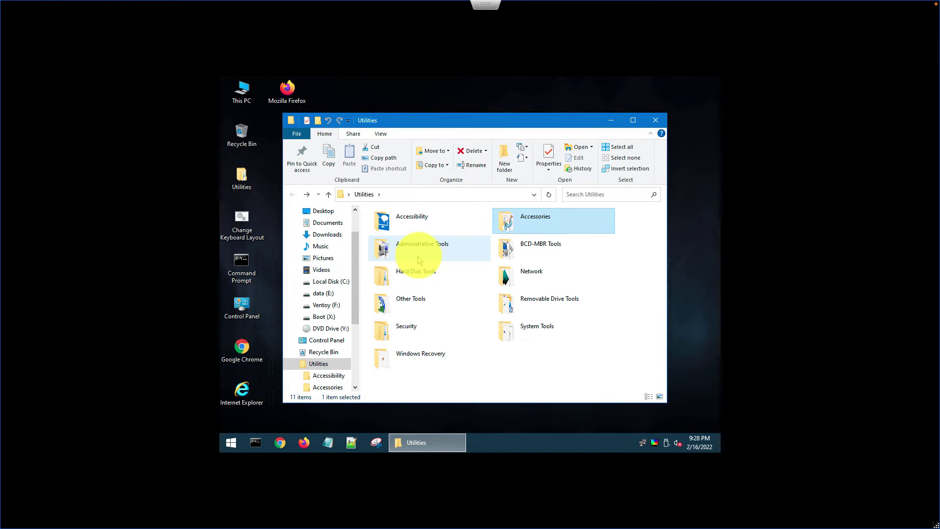
click(419, 255)
double_click(419, 255)
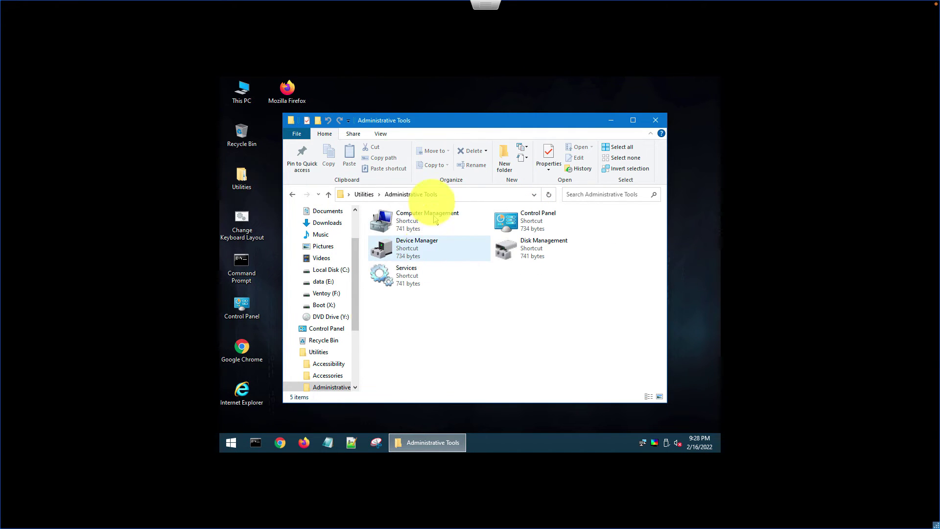
key(alt+Left)
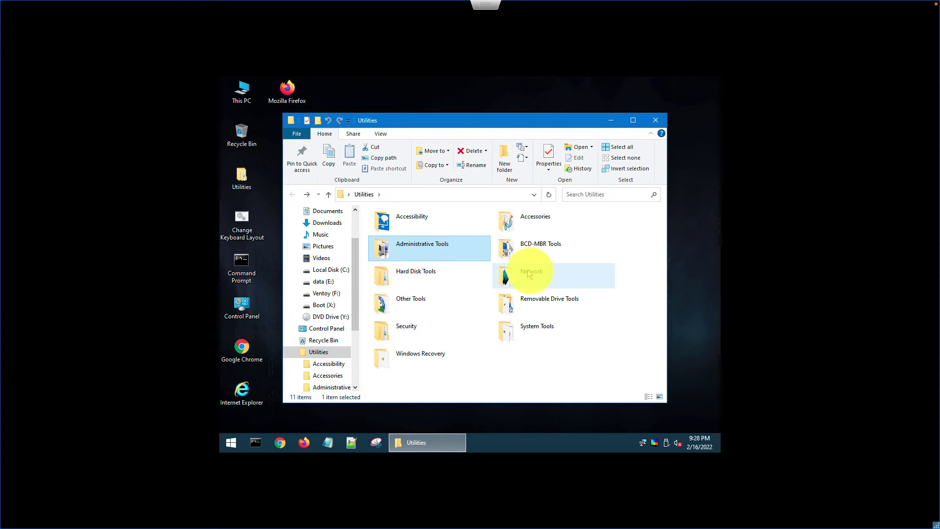
double_click(535, 248)
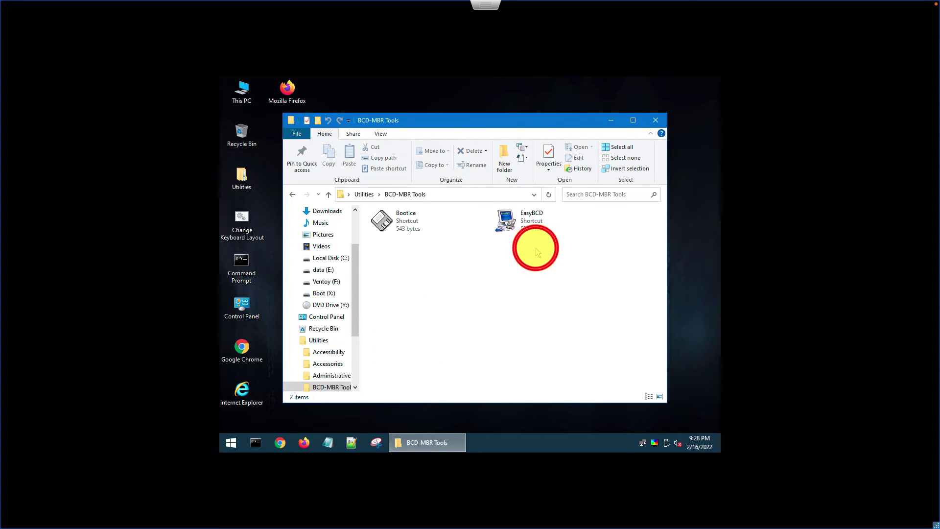
key(alt+Left)
Open Hard Disk Tools > Partition Tools and launch AOMEI Partition Assistant
double_click(425, 277)
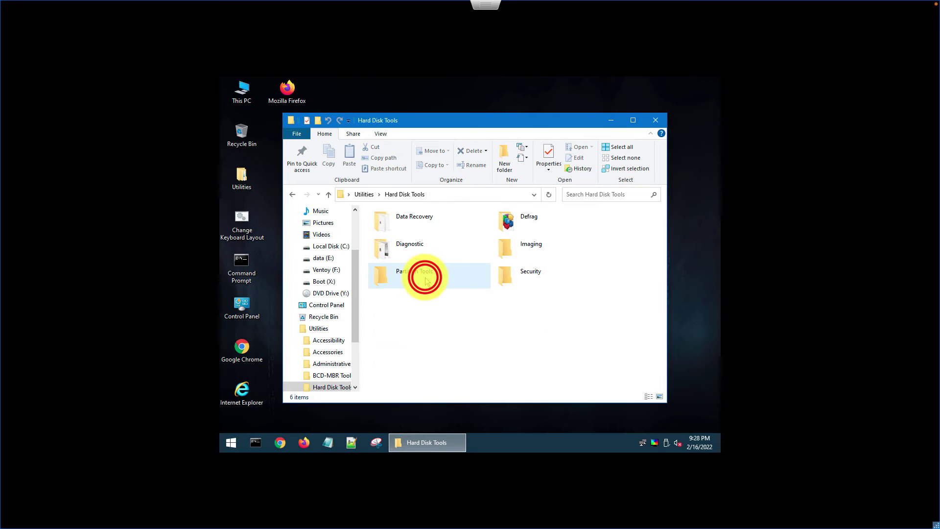
double_click(426, 278)
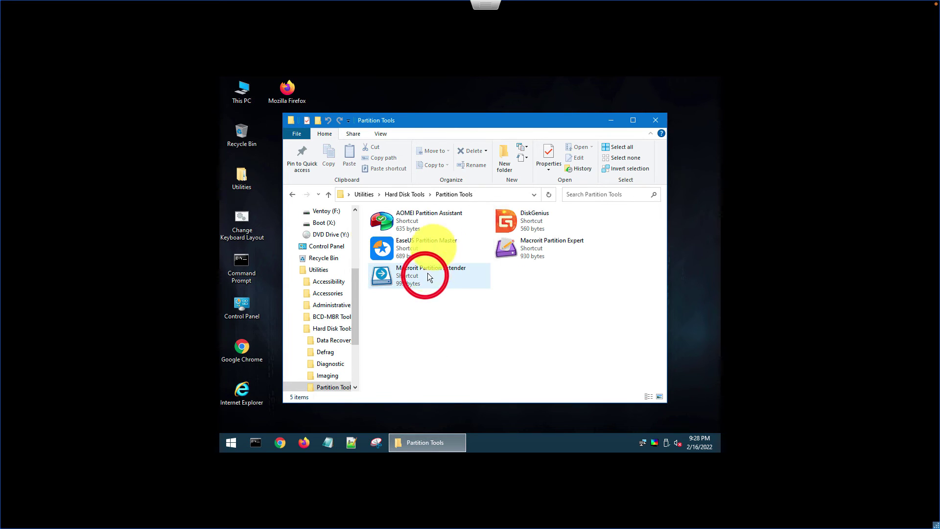
double_click(434, 219)
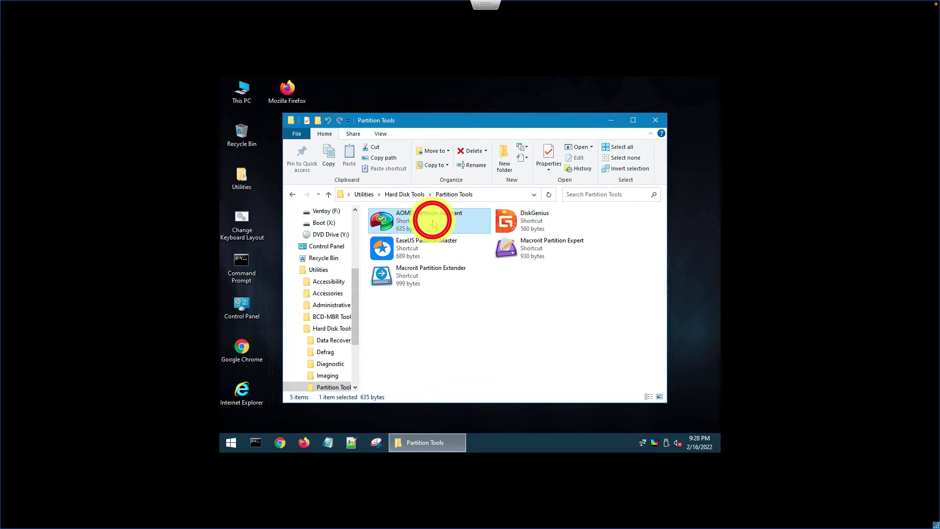
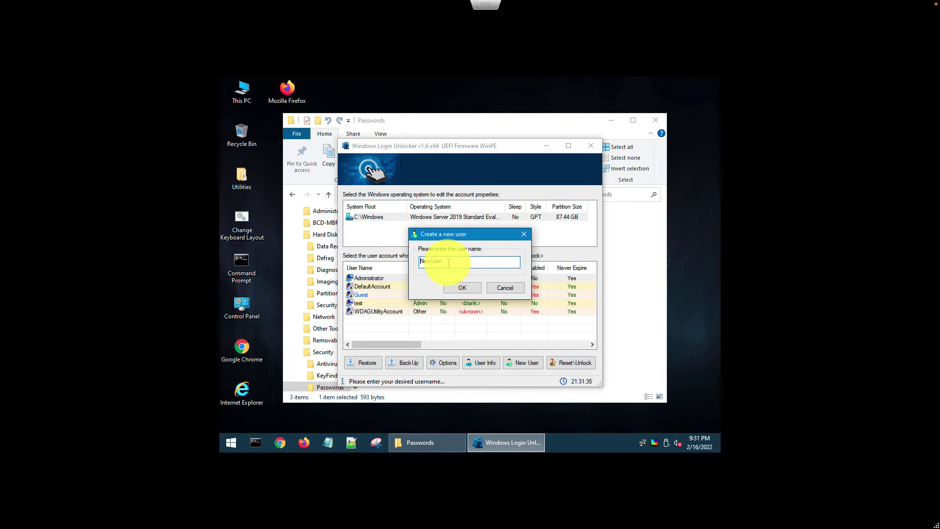
Select the default NewUser name in the Create a new user dialog so it can be overwritten
key(ctrl+a)
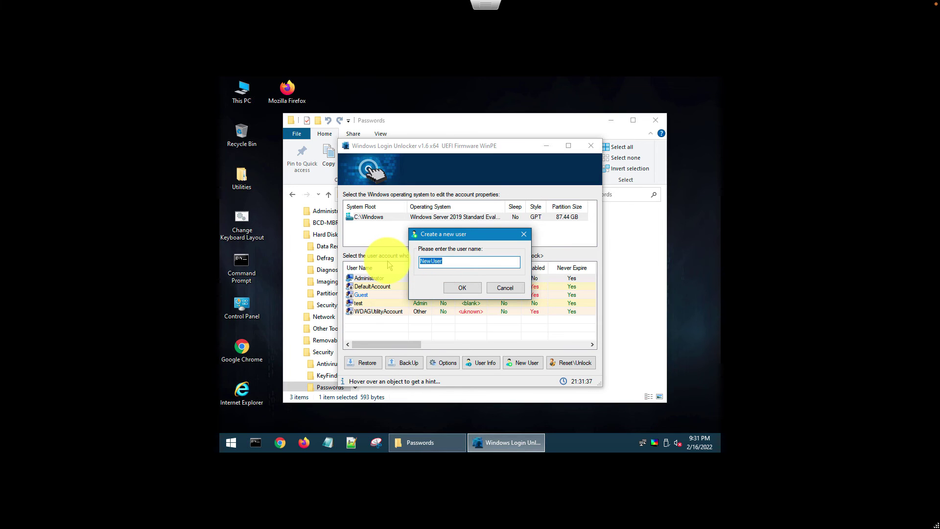
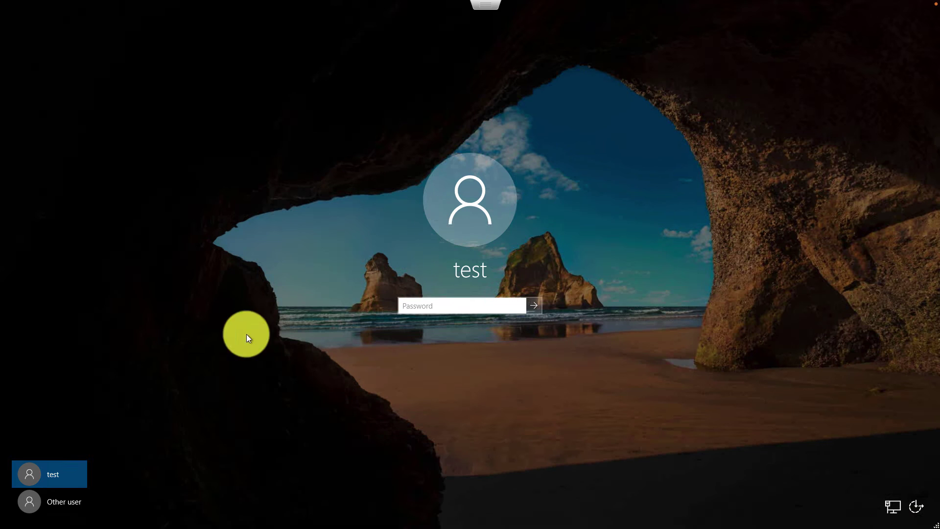
Sign in through Other user as the local account .\lab with its password
click(64, 502)
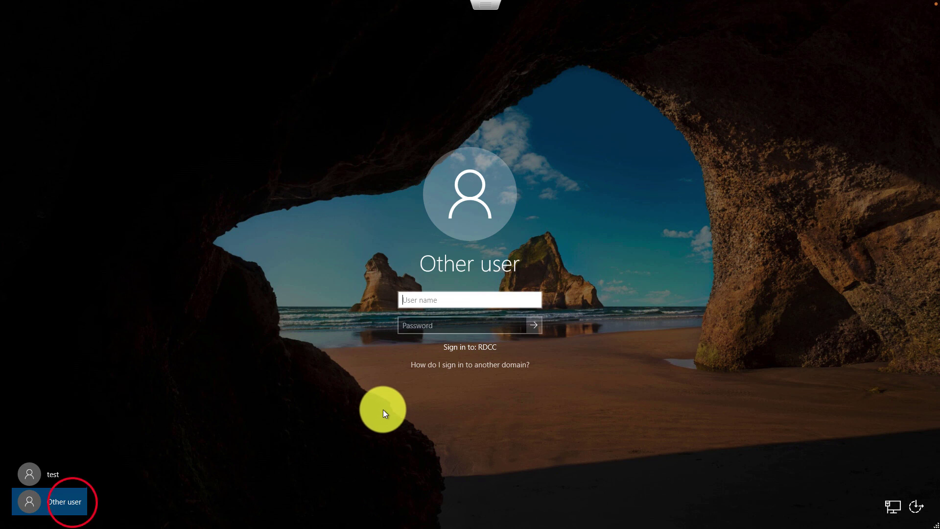
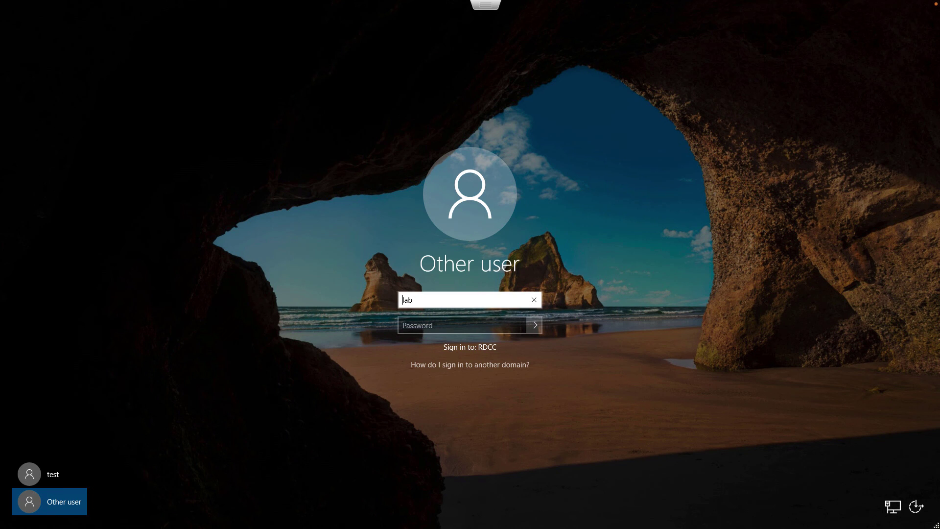
click(483, 320)
click(538, 319)
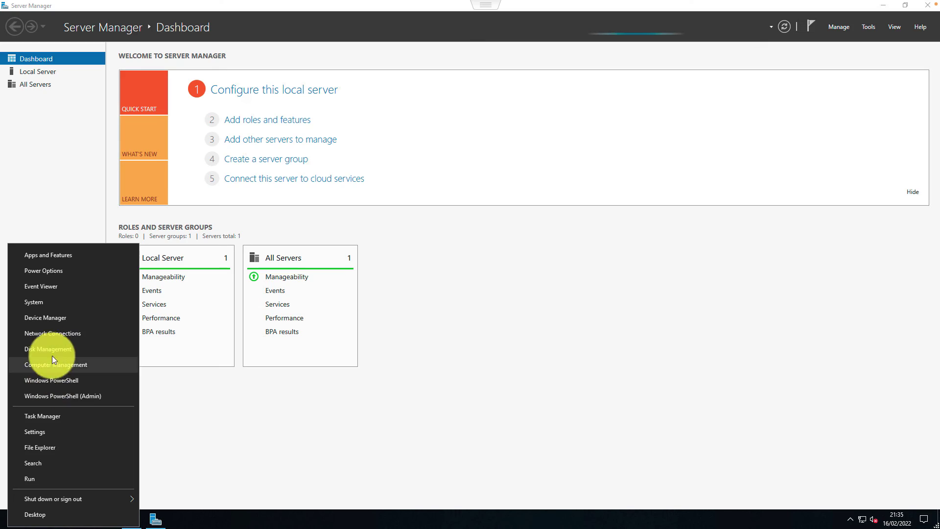
Launch Computer Management maximized and show the Groups list under Local Users and Groups
click(53, 364)
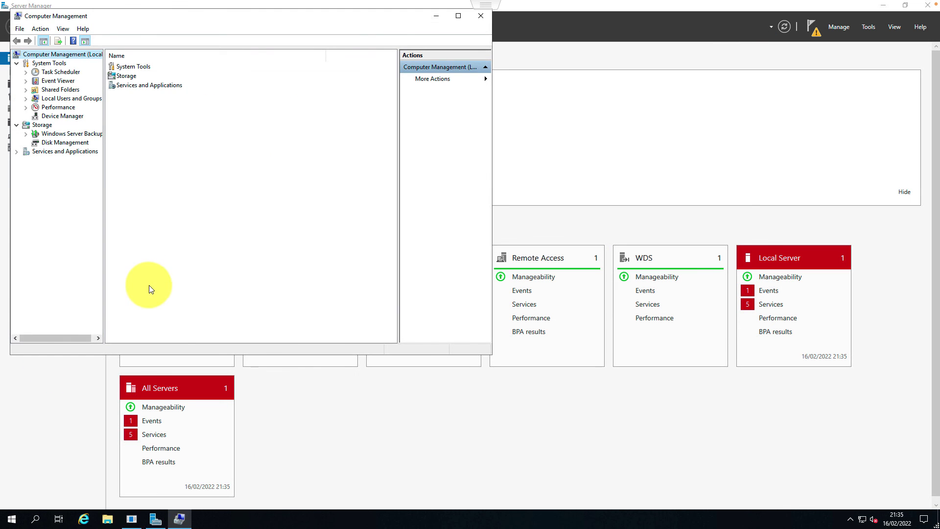
click(227, 15)
double_click(227, 15)
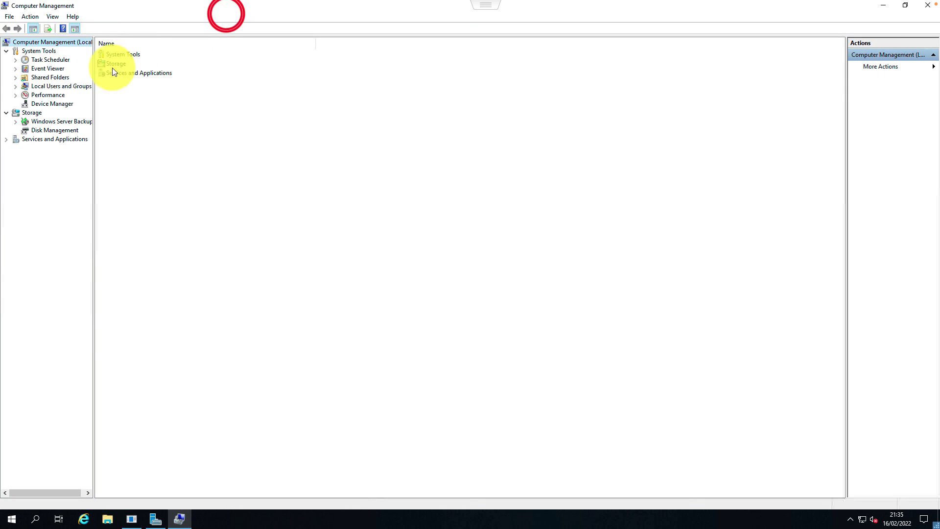
click(61, 78)
double_click(60, 86)
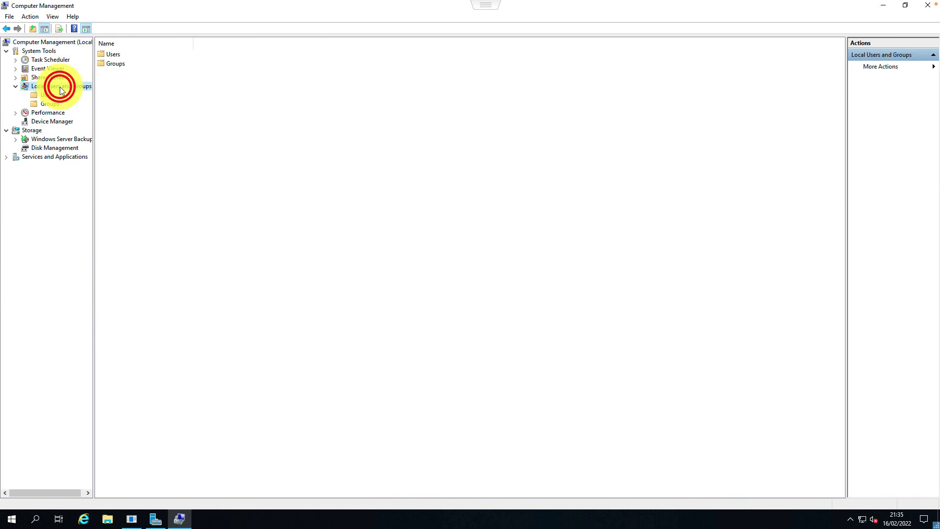
click(52, 101)
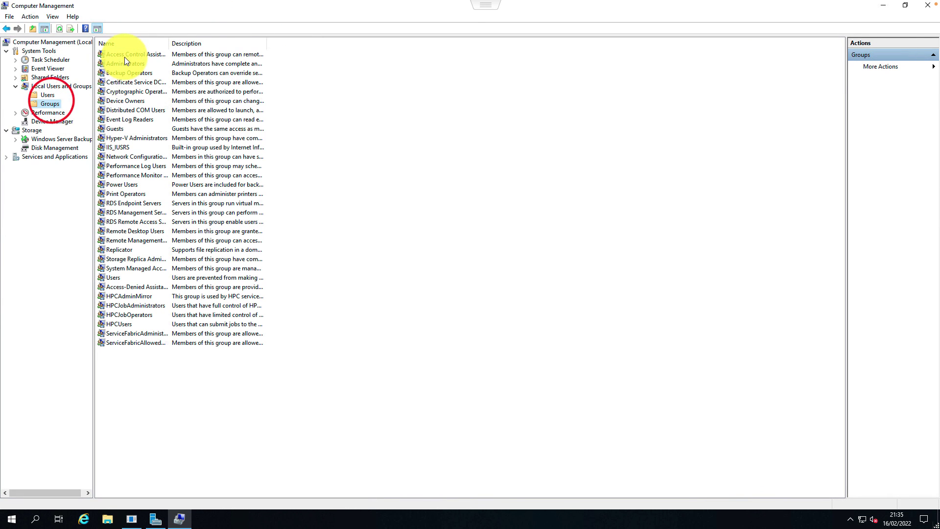
double_click(124, 63)
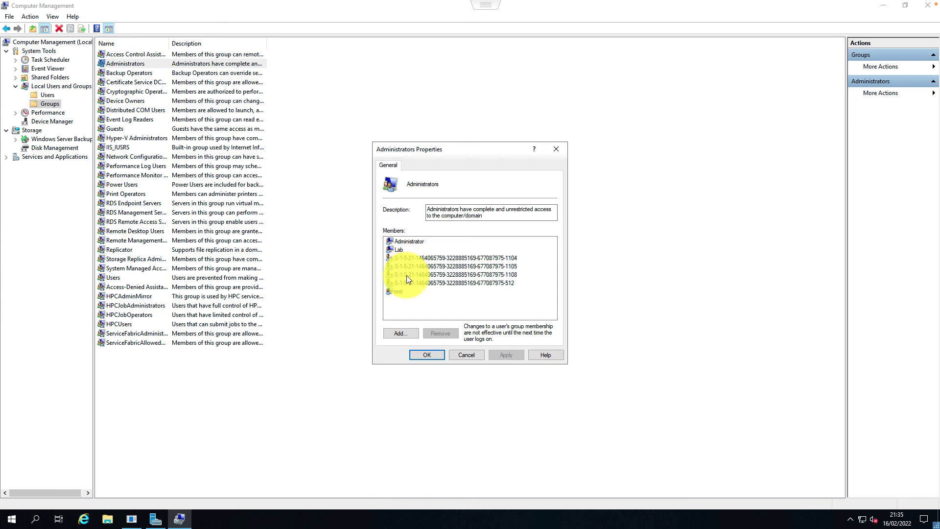
click(401, 252)
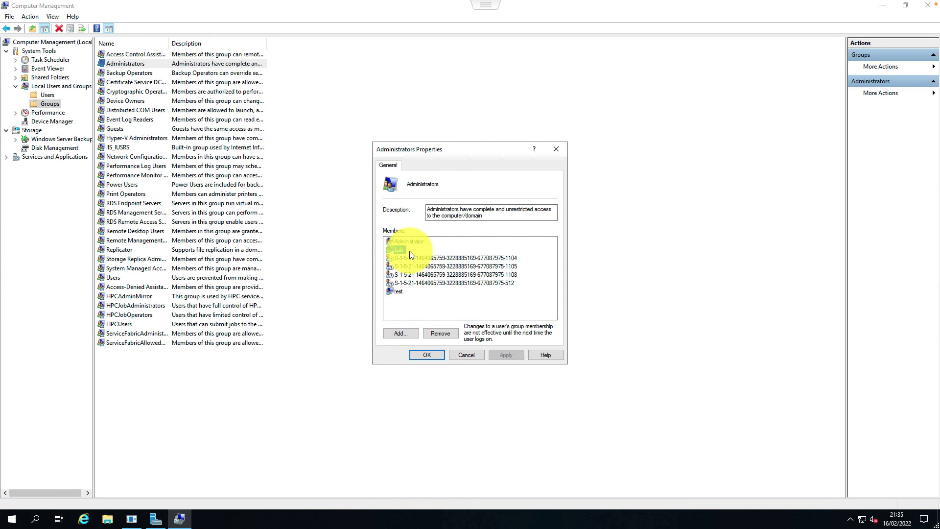
click(466, 355)
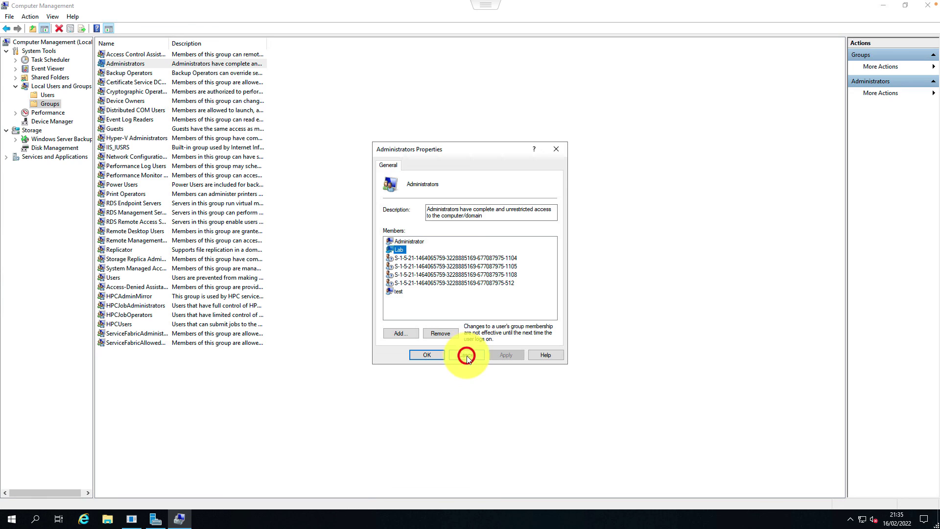
Open Lab's properties from the Users list and confirm Member Of shows only Administrators
click(45, 97)
double_click(108, 83)
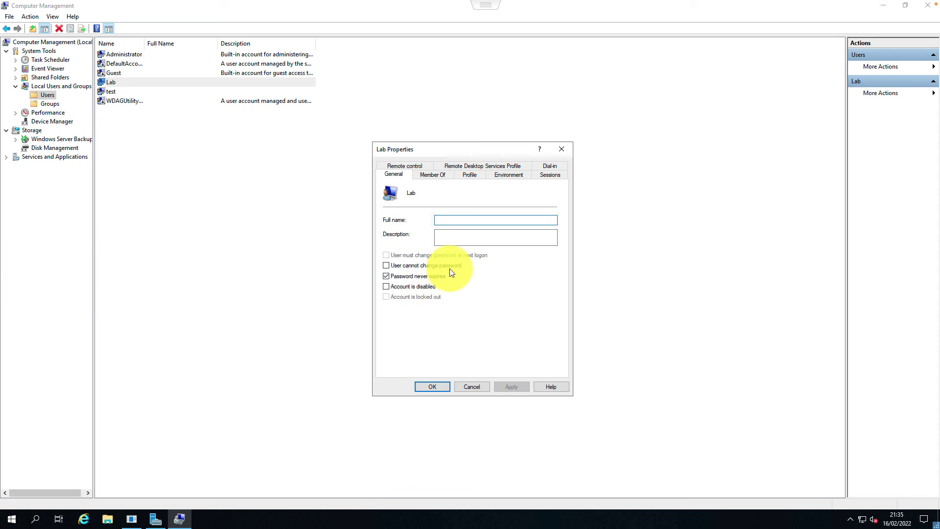
click(444, 175)
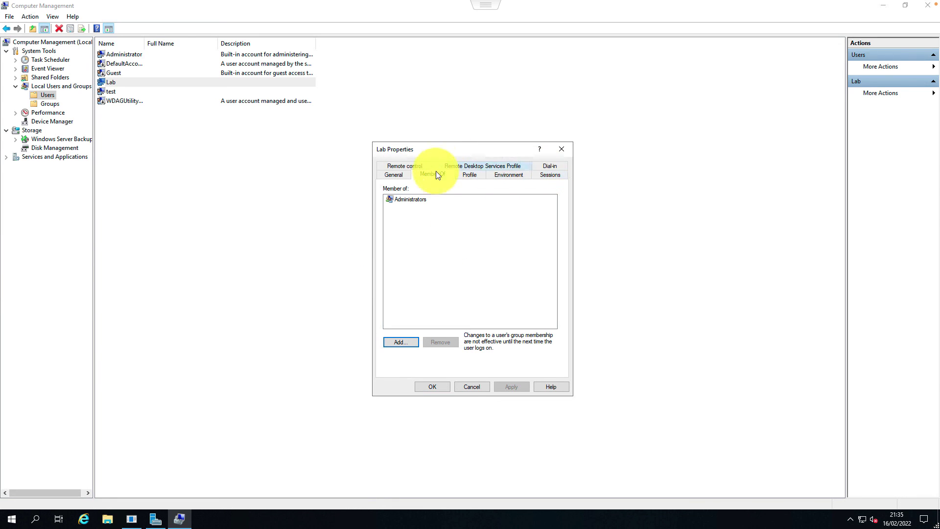
click(394, 176)
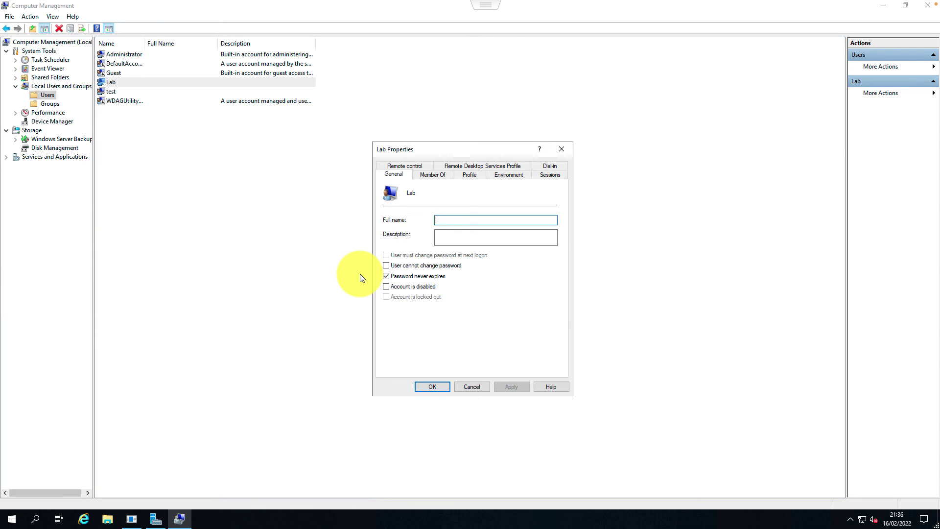